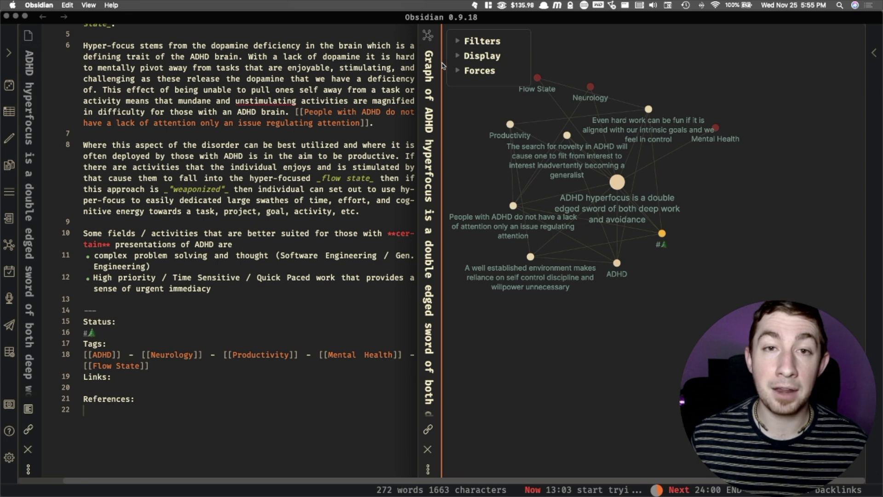
{"action": "key", "text": "super+o"}
{"action": "type", "text": "gra"}
{"action": "key", "text": "Escape"}
Open the whole-vault graph view in the pane holding the ADHD hyperfocus note.
{"action": "key", "text": "super+p"}
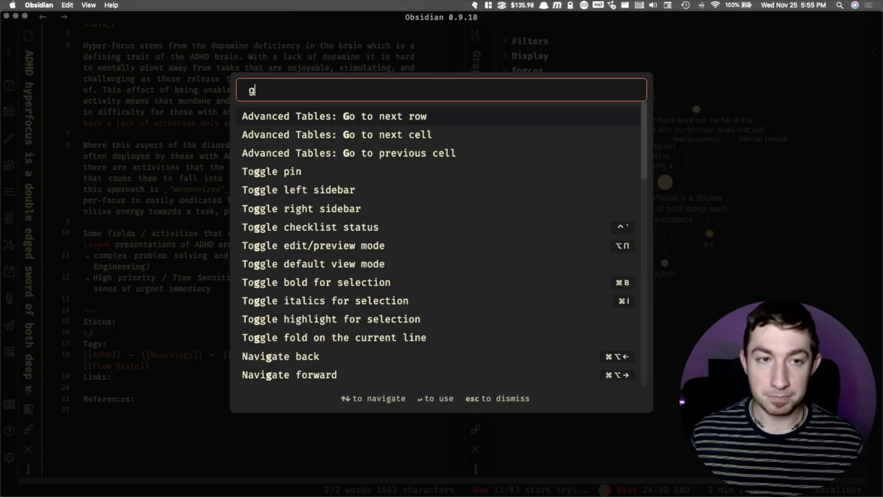
{"action": "type", "text": "grap"}
{"action": "key", "text": "Return"}
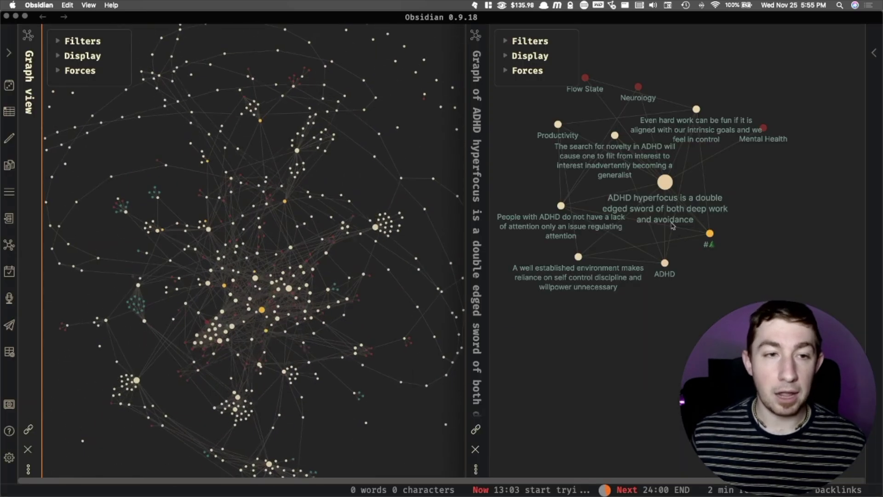
Filter the whole-vault graph with the query tags:#🌲, using the evergreen tree emoji.
{"action": "left_click", "coordinate": [83, 41]}
{"action": "left_click", "coordinate": [111, 65]}
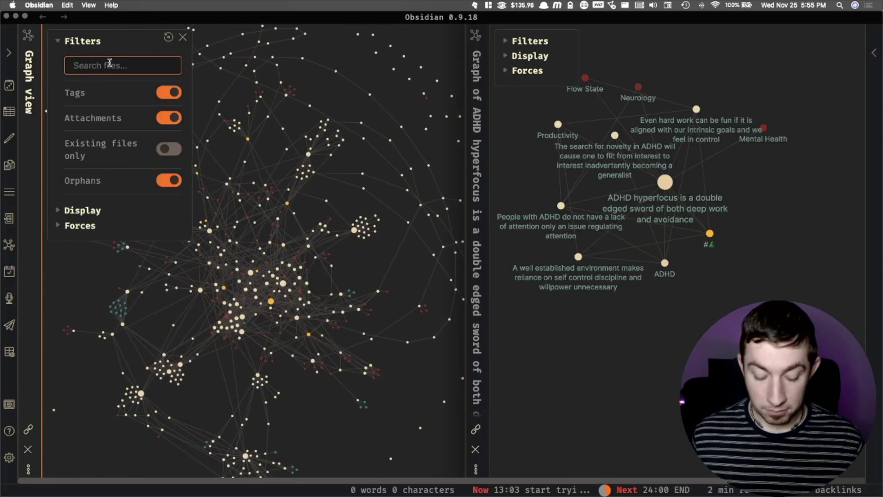
{"action": "type", "text": "tags:#"}
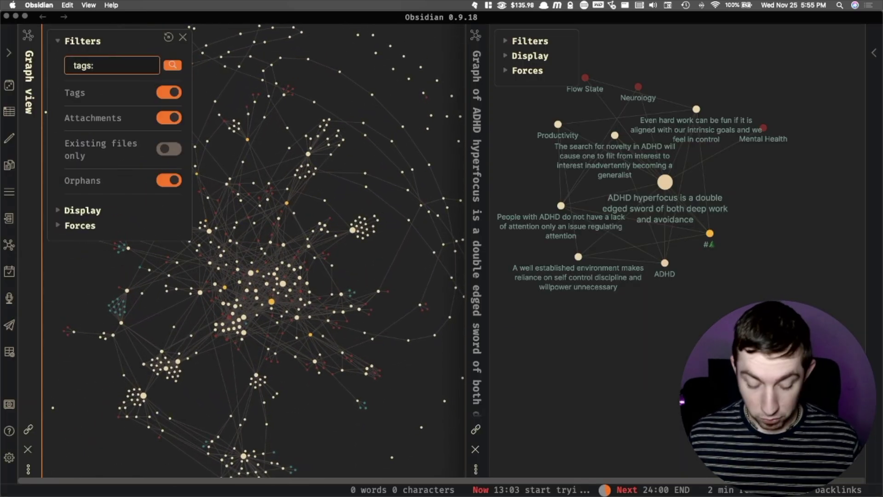
{"action": "key", "text": "alt+space"}
{"action": "type", "text": "e ever"}
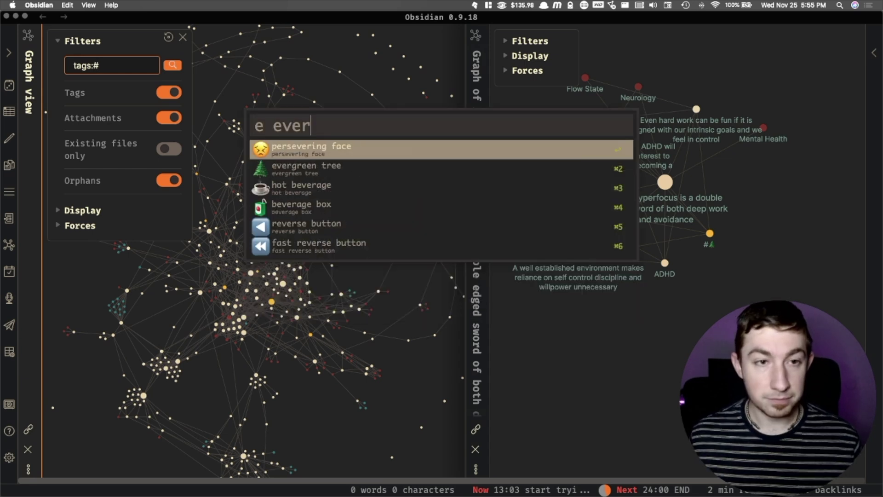
{"action": "key", "text": "Down"}
{"action": "key", "text": "Return"}
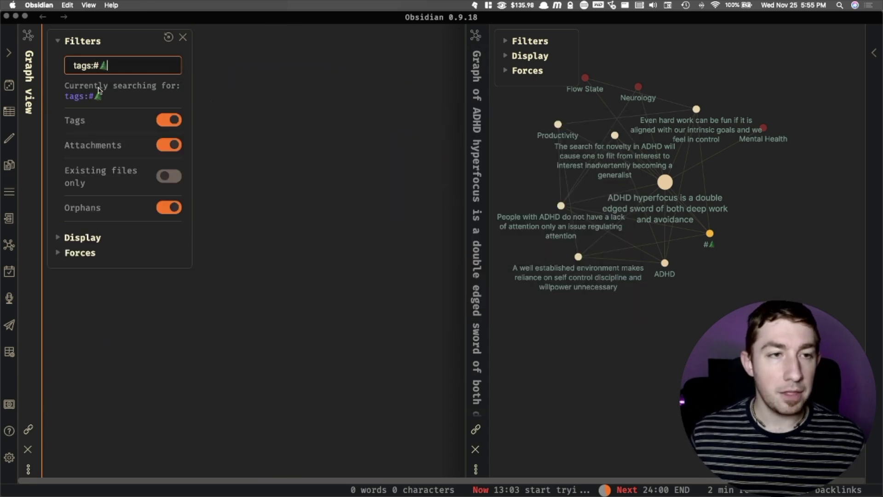
Correct the graph filter query to tag:#🌲 and bring the filtered nodes clear of the filter settings.
{"action": "left_click", "coordinate": [92, 65]}
{"action": "key", "text": "BackSpace"}
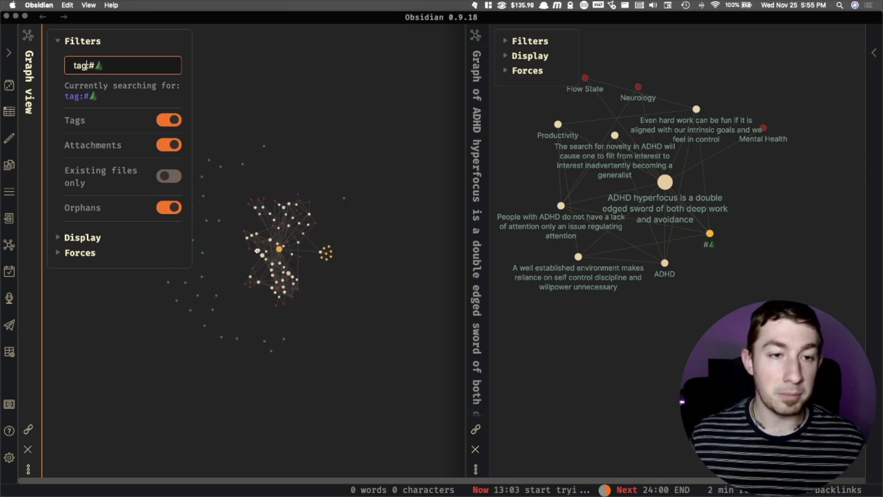
{"action": "left_click_drag", "start_coordinate": [239, 271], "coordinate": [291, 253]}
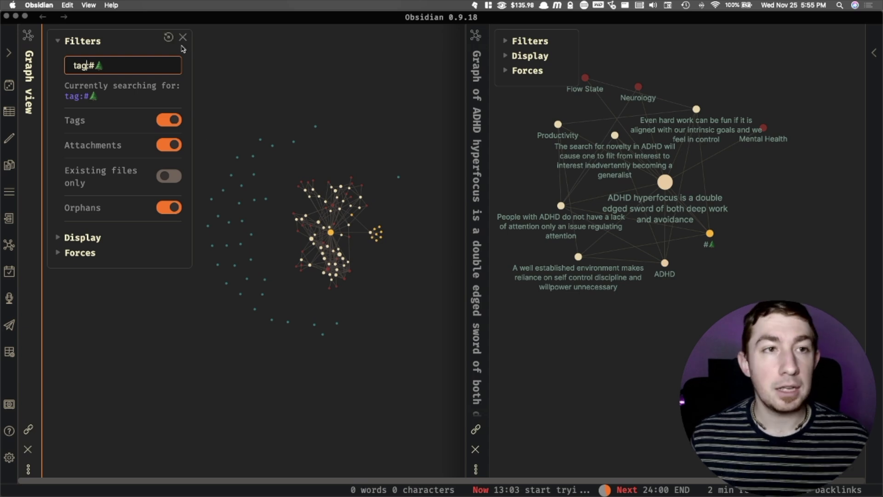
Clear the search query from the graph filters and close the graph settings.
{"action": "left_click_drag", "start_coordinate": [125, 65], "coordinate": [63, 64]}
{"action": "key", "text": "BackSpace"}
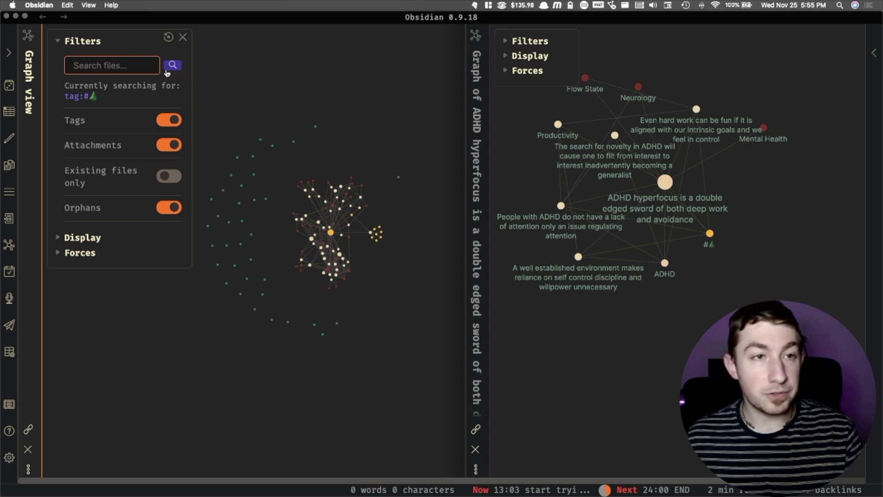
{"action": "left_click", "coordinate": [183, 36]}
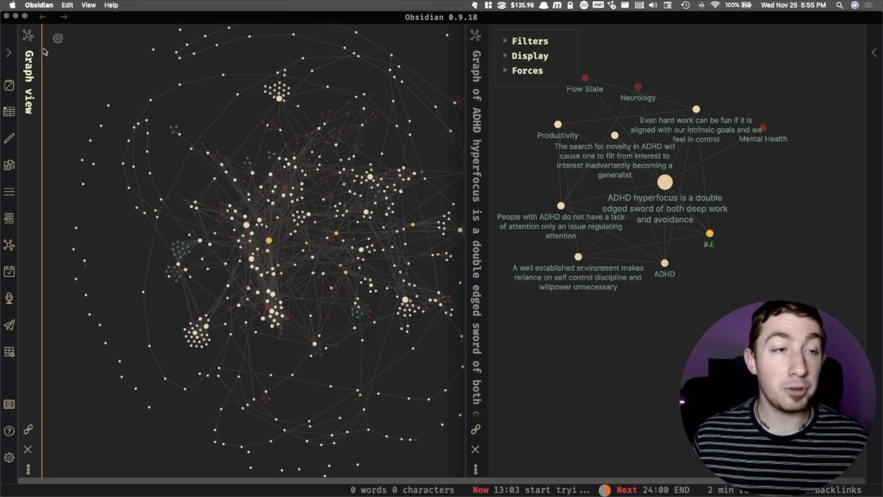
Look over the vault's list of emoji tags, hide it again, and view the entire graph.
{"action": "left_click", "coordinate": [8, 53]}
{"action": "left_click", "coordinate": [117, 33]}
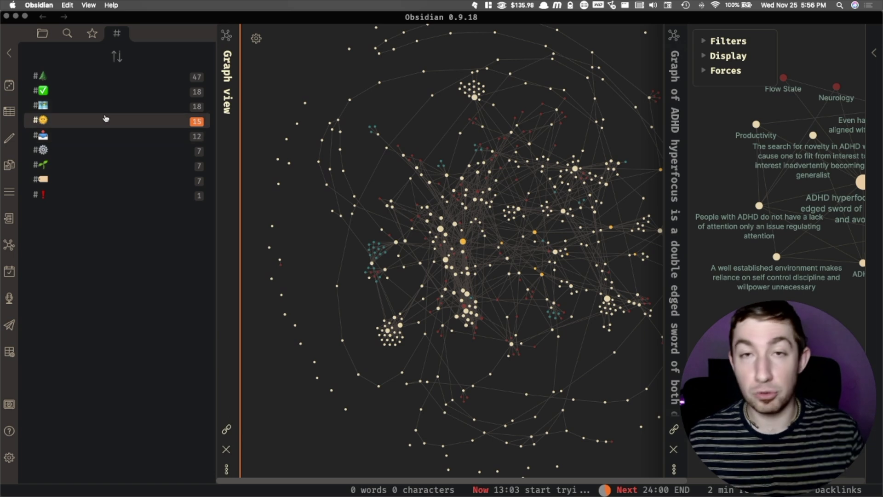
{"action": "left_click", "coordinate": [9, 53]}
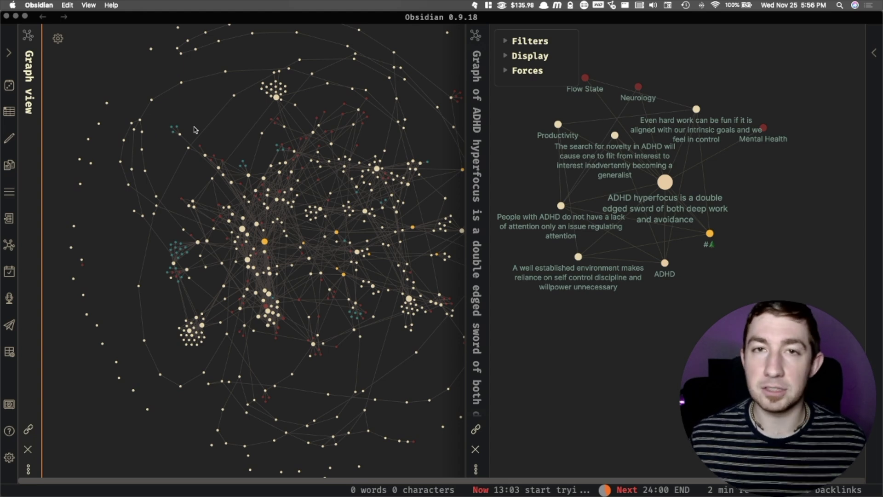
{"action": "scroll", "coordinate": [372, 226], "scroll_direction": "down", "scroll_amount": 3}
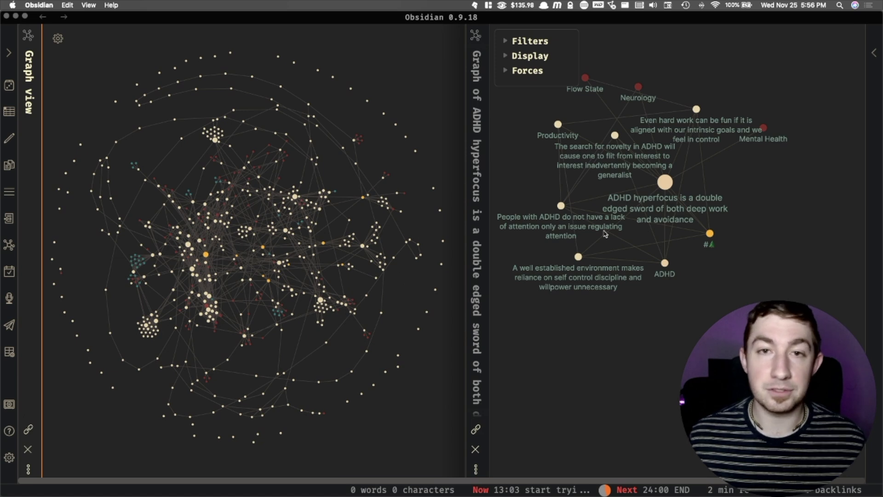
Return to the ADHD hyperfocus note beside its local graph and show it in preview mode at the Status and Tags section.
{"action": "left_click", "coordinate": [644, 326]}
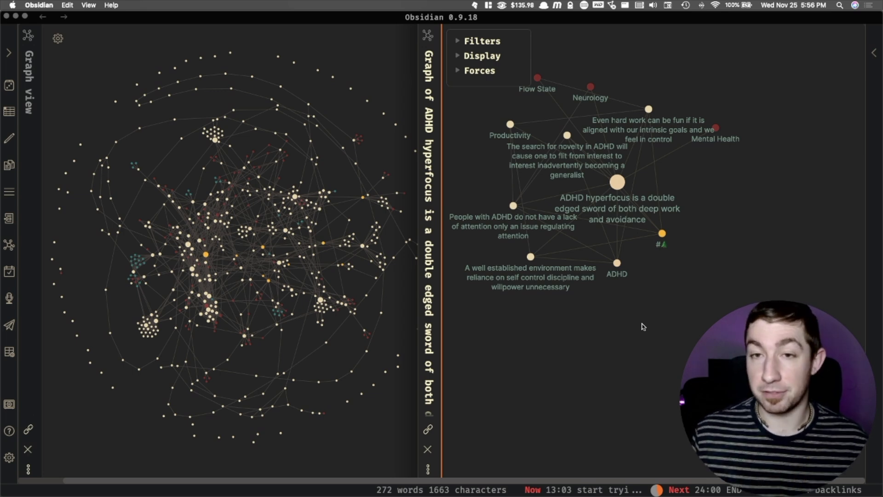
{"action": "scroll", "coordinate": [635, 320], "scroll_direction": "left", "scroll_amount": 5}
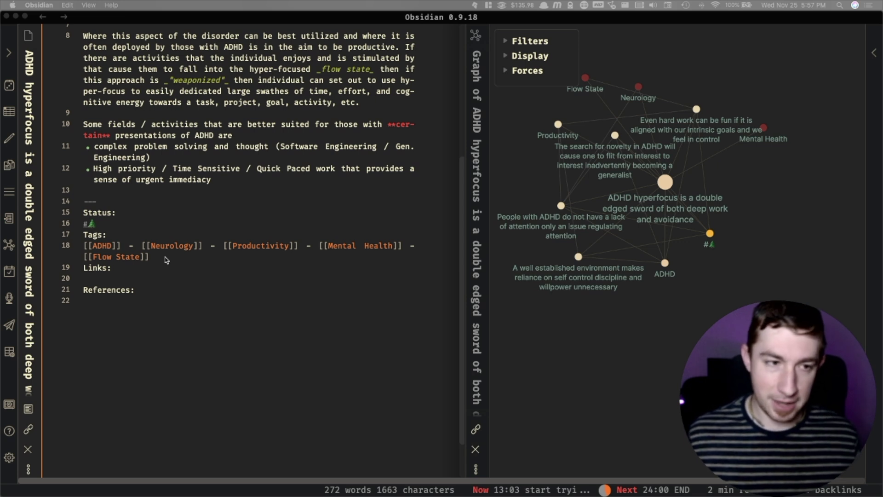
{"action": "left_click", "coordinate": [193, 304]}
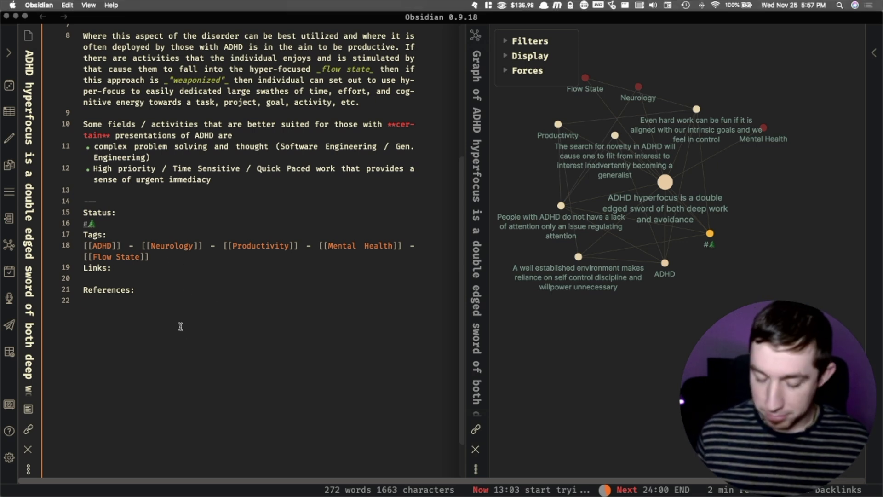
{"action": "key", "text": "super+e"}
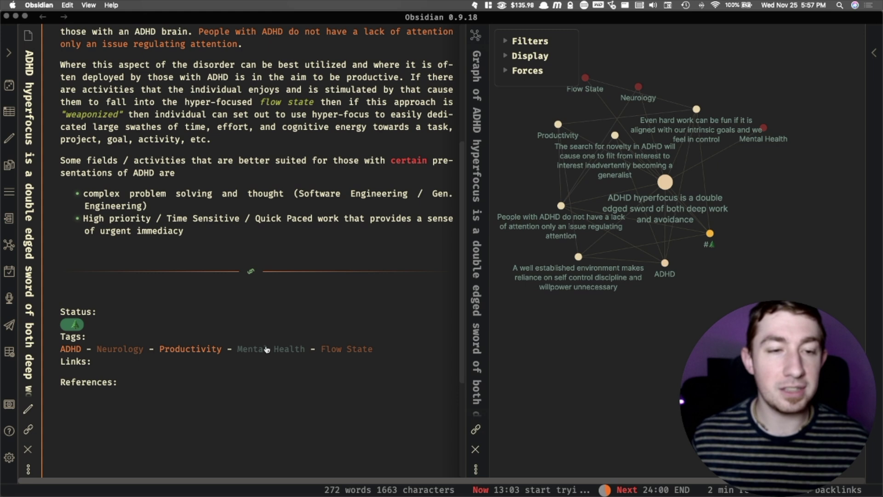
{"action": "scroll", "coordinate": [267, 349], "scroll_direction": "down", "scroll_amount": 1}
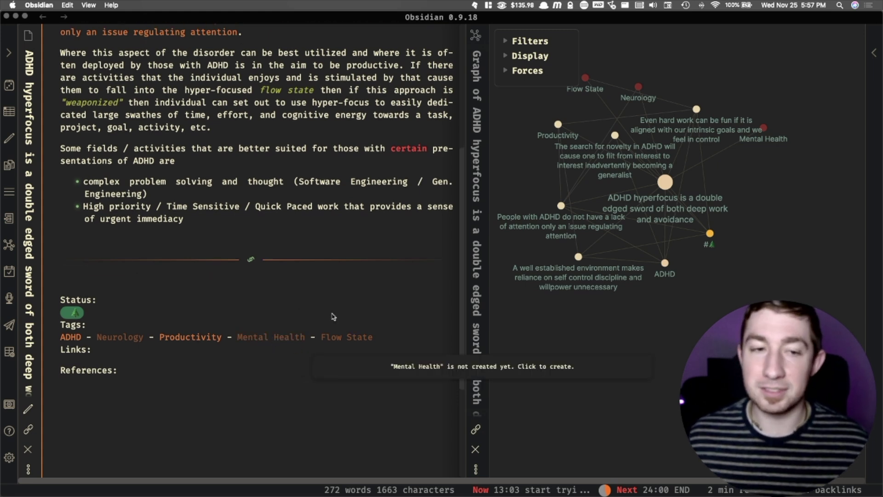
Close the local graph and show the whole-vault graph view as the only pane.
{"action": "left_click_drag", "start_coordinate": [623, 110], "coordinate": [647, 165]}
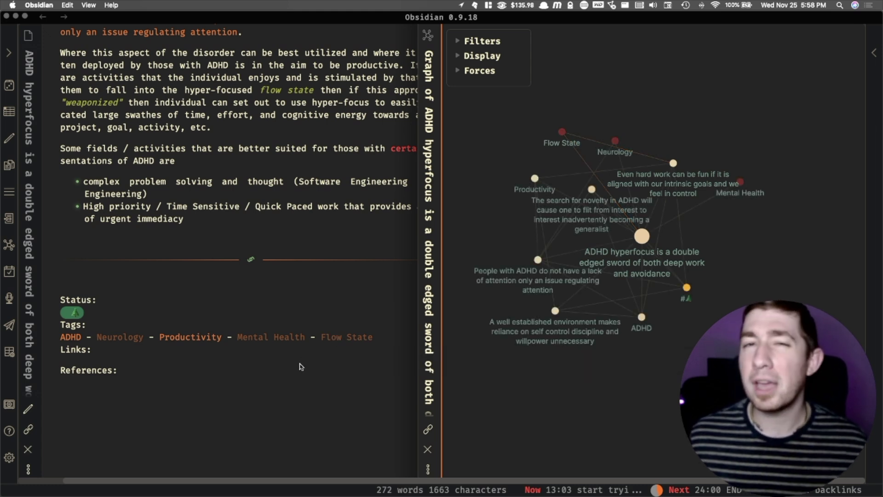
{"action": "left_click", "coordinate": [295, 381]}
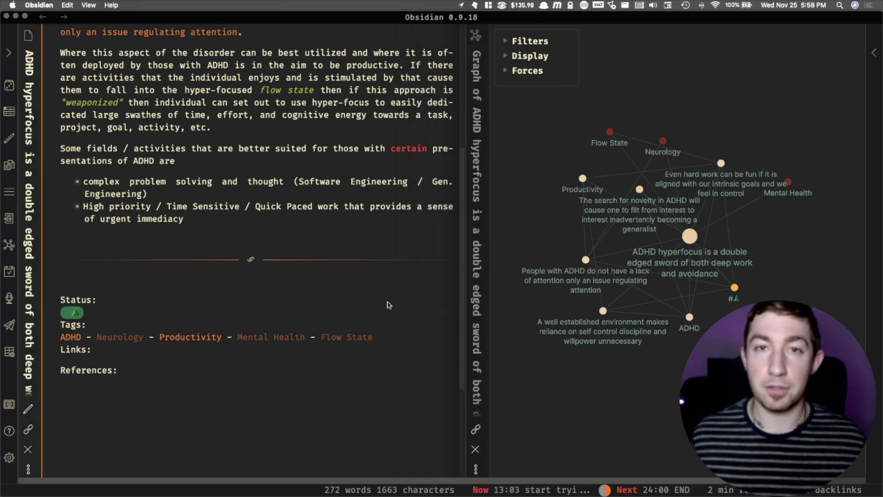
{"action": "key", "text": "super+shift+w"}
{"action": "type", "text": "gra"}
{"action": "key", "text": "Return"}
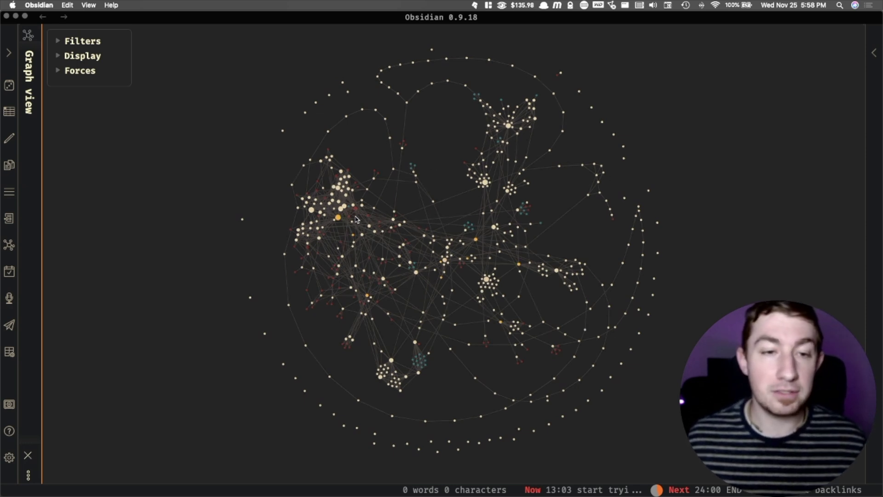
Examine the dense cluster around the large orange tag node and its connections in the vault graph.
{"action": "scroll", "coordinate": [356, 214], "scroll_direction": "up", "scroll_amount": 10}
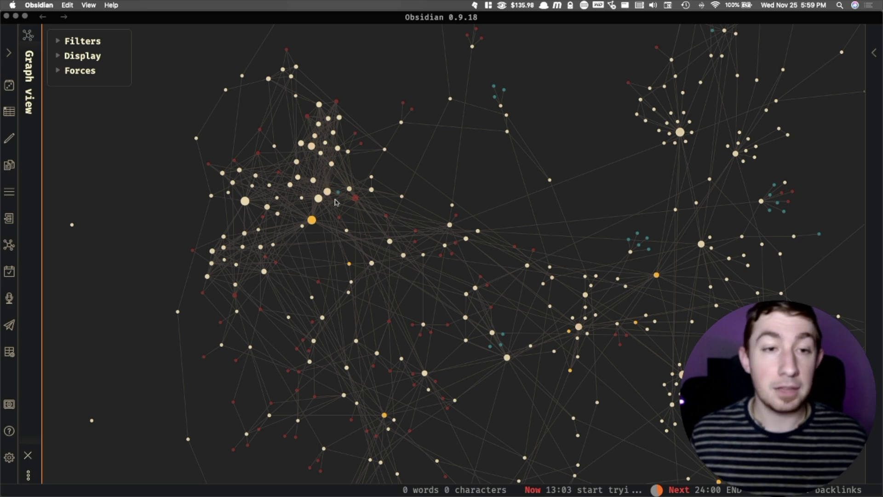
{"action": "mouse_move", "coordinate": [313, 222]}
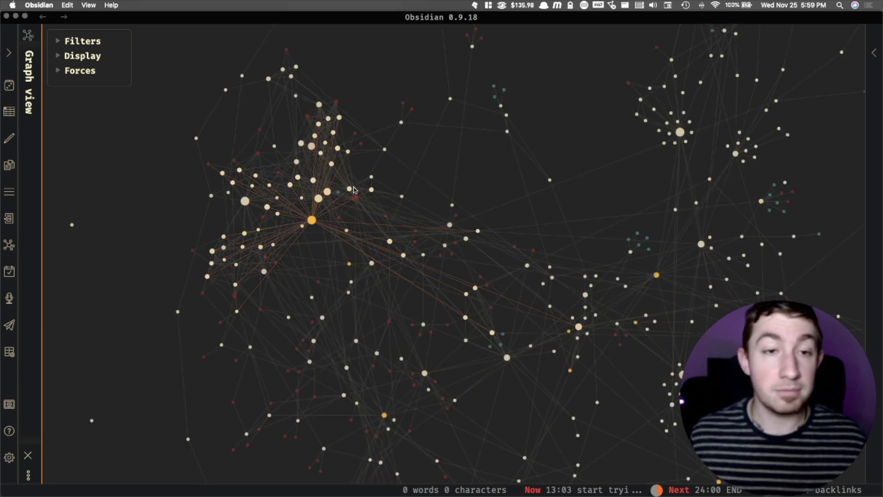
{"action": "mouse_move", "coordinate": [367, 203]}
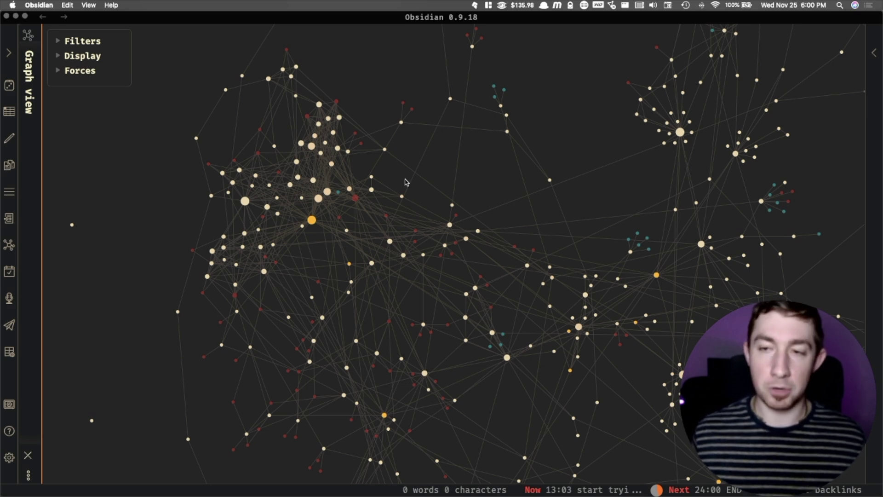
{"action": "scroll", "coordinate": [423, 171], "scroll_direction": "down", "scroll_amount": 5}
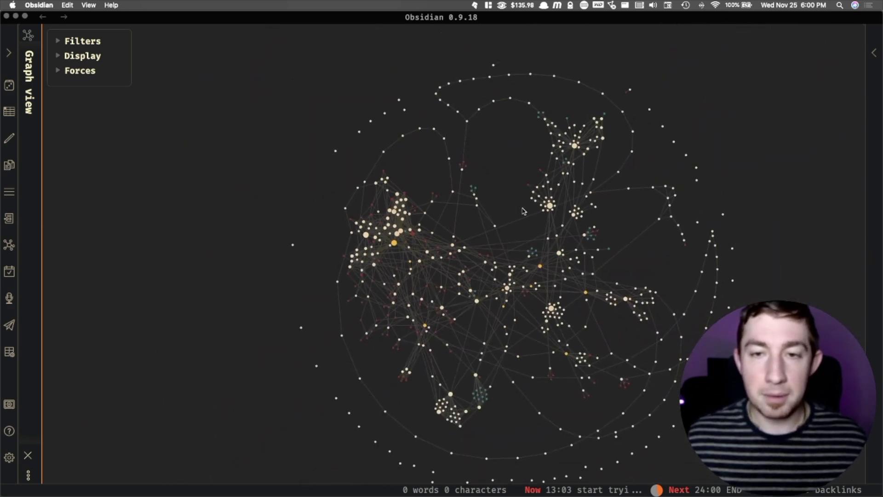
{"action": "scroll", "coordinate": [501, 238], "scroll_direction": "up", "scroll_amount": 6}
{"action": "scroll", "coordinate": [470, 225], "scroll_direction": "down", "scroll_amount": 3}
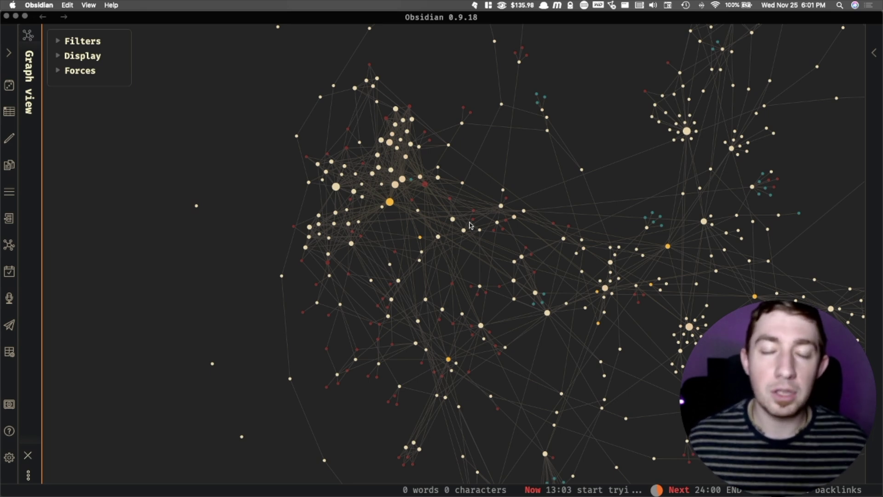
Look over the vault's files and folders beside the graph and hide the file list again.
{"action": "left_click", "coordinate": [9, 52]}
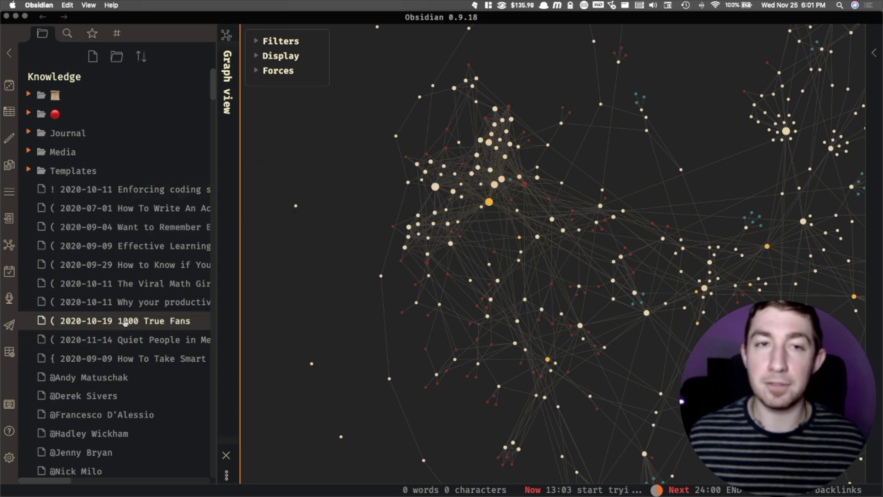
{"action": "left_click", "coordinate": [9, 53]}
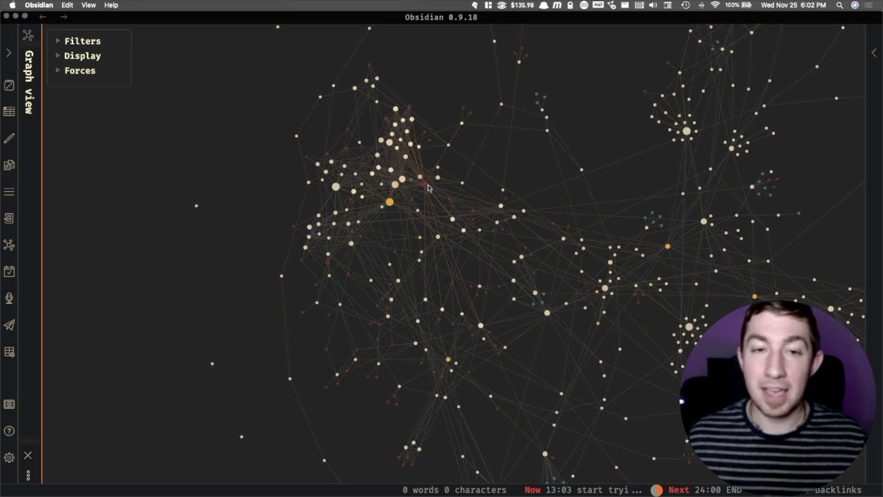
{"action": "left_click", "coordinate": [462, 185]}
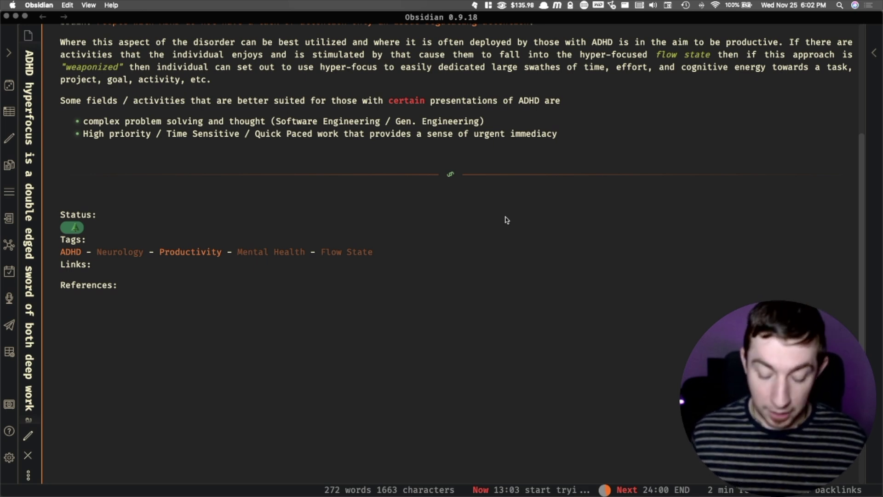
Open the Productivity note and show its local graph beside it.
{"action": "key", "text": "cmd+o"}
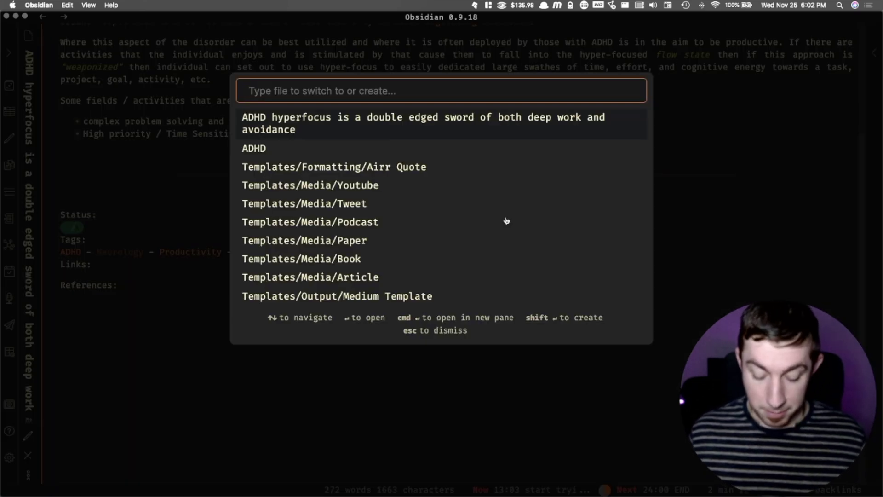
{"action": "type", "text": "prod"}
{"action": "key", "text": "Return"}
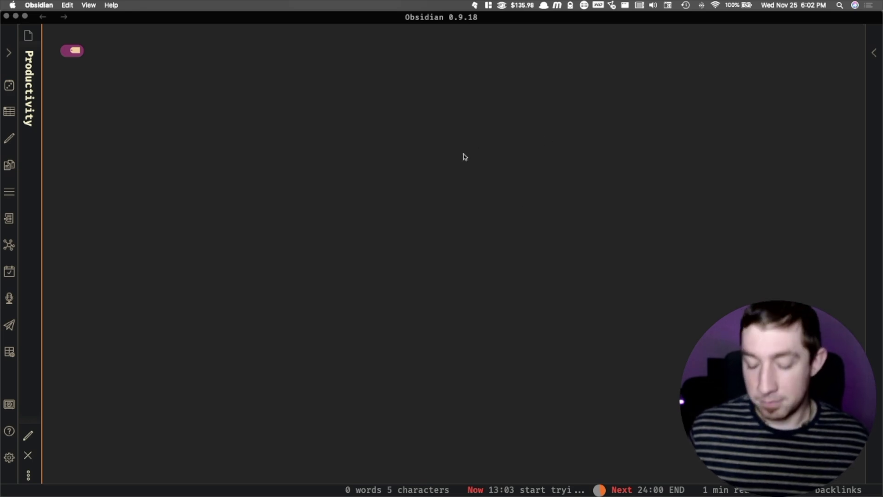
{"action": "key", "text": "super+shift+g"}
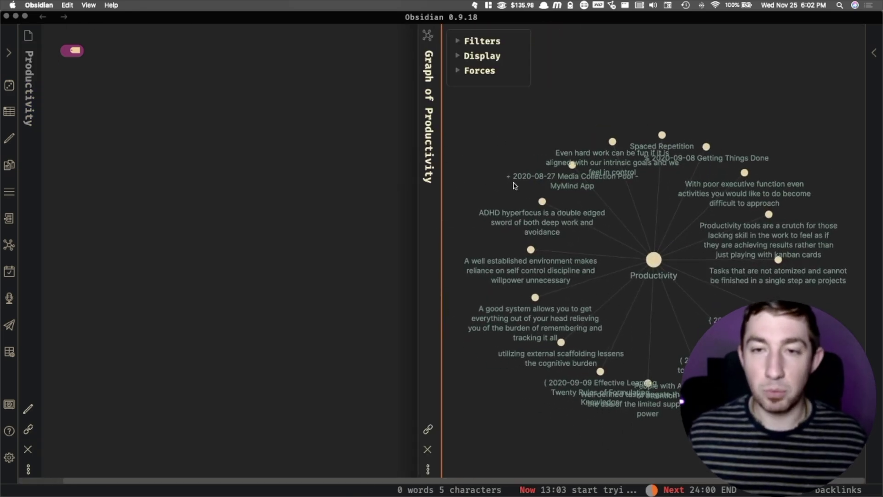
{"action": "left_click", "coordinate": [123, 71]}
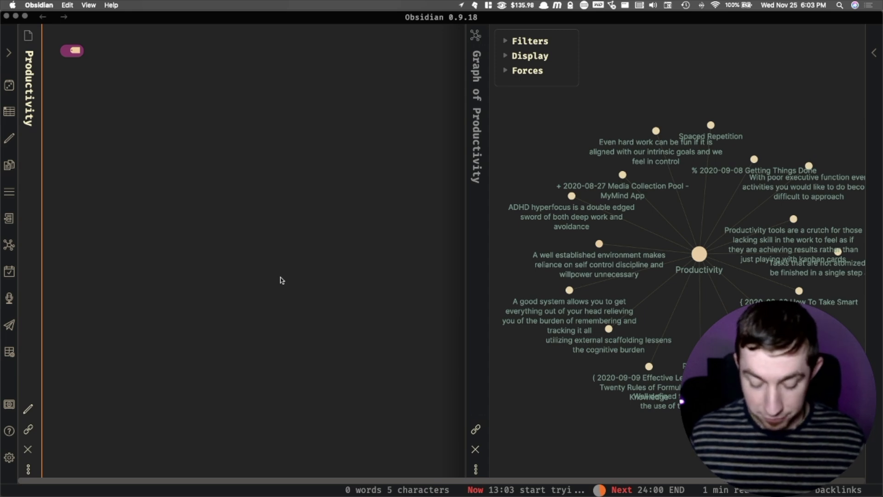
Open the whole-vault graph view and create the Learning note from its unresolved node.
{"action": "key", "text": "super+p"}
{"action": "type", "text": "gr"}
{"action": "key", "text": "Return"}
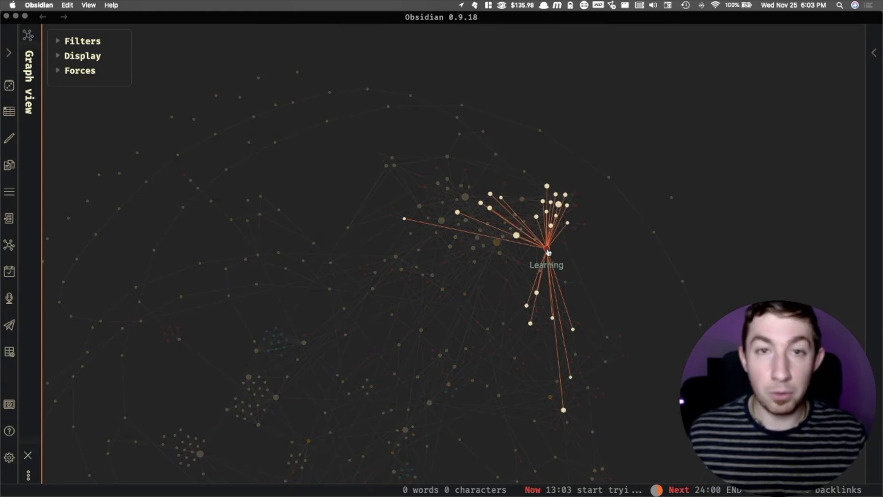
{"action": "left_click", "coordinate": [547, 249]}
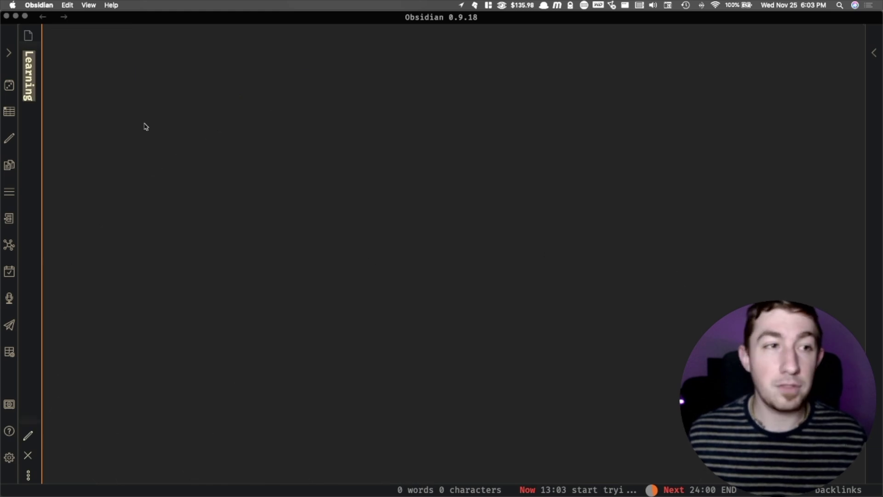
Show the local graph of the Learning note and close it again.
{"action": "key", "text": "shift+super+g"}
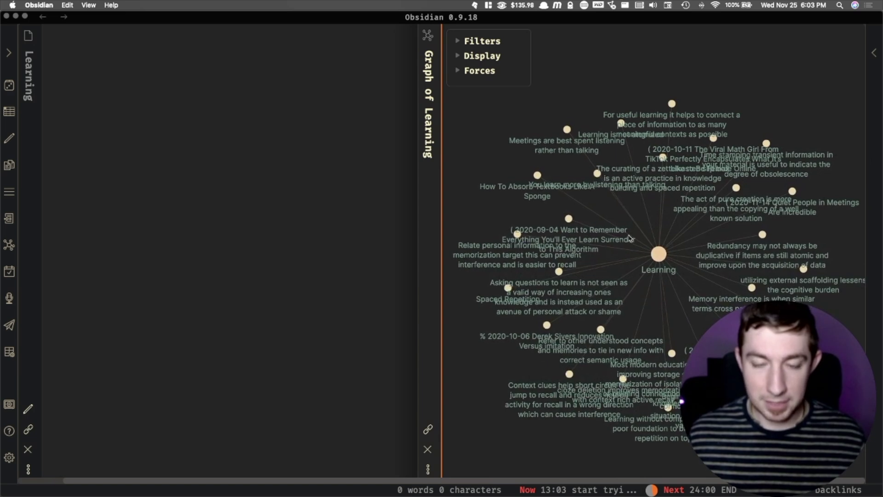
{"action": "key", "text": "super+w"}
Switch the Learning note to editing and add the label emoji tag #🏷️ on its first line.
{"action": "key", "text": "super+e"}
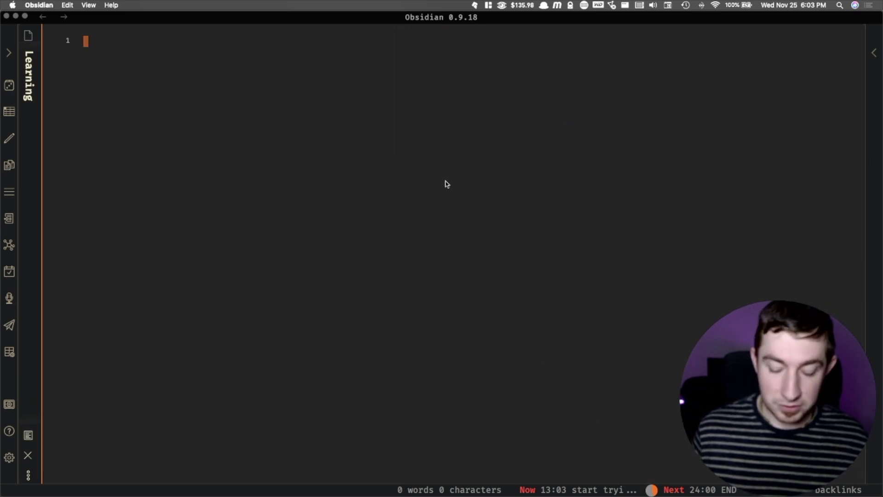
{"action": "type", "text": "#"}
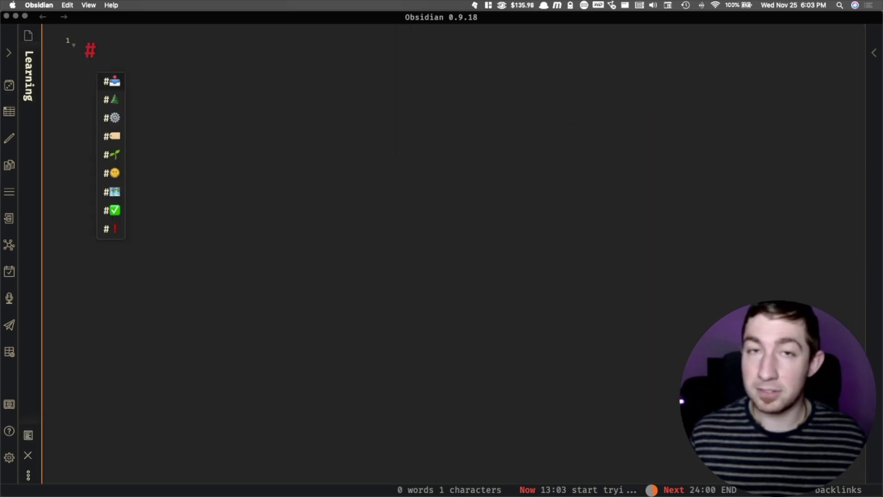
{"action": "key", "text": "Down"}
{"action": "key", "text": "Down"}
{"action": "key", "text": "Down"}
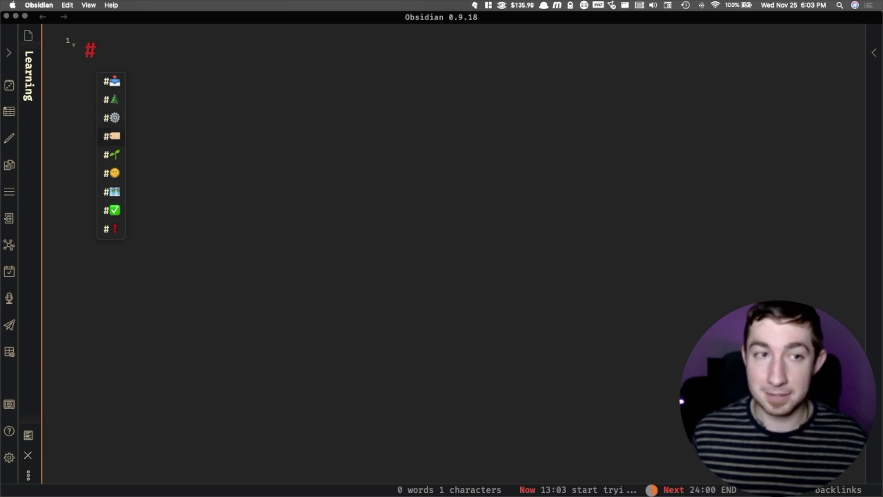
{"action": "key", "text": "Return"}
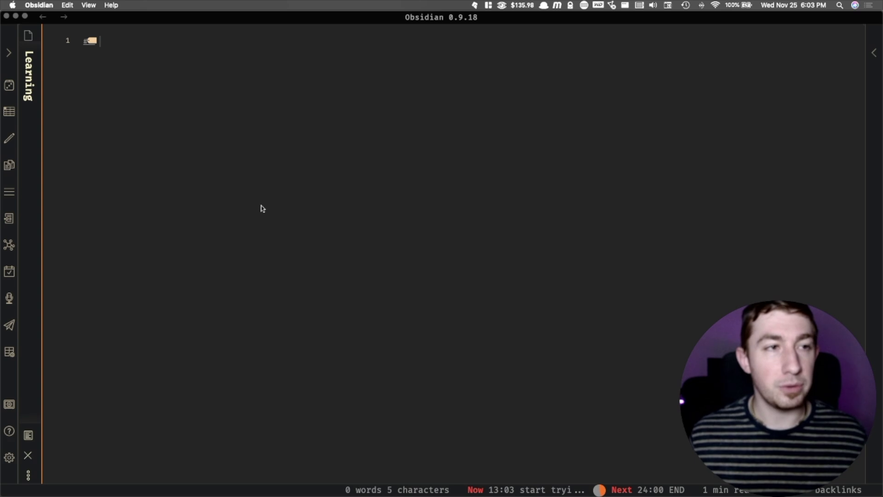
Look over the vault's tags, list the notes tagged #🏷️, and clear the search.
{"action": "left_click", "coordinate": [8, 52]}
{"action": "left_click", "coordinate": [117, 33]}
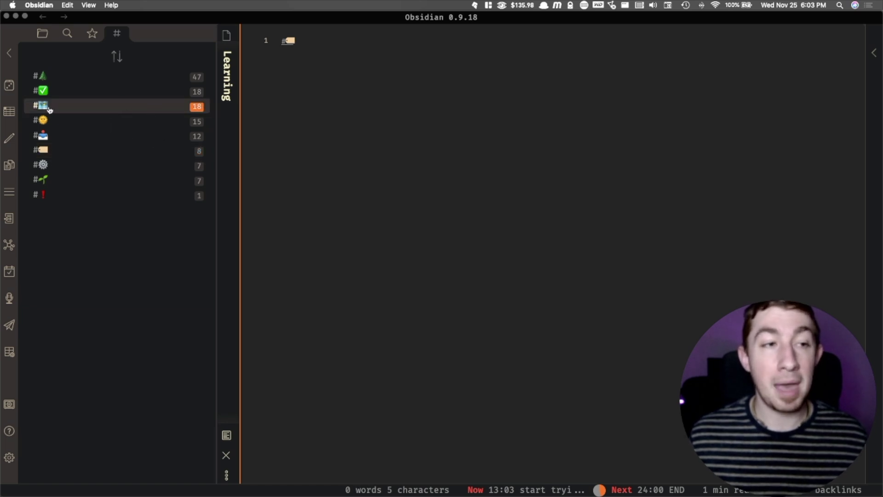
{"action": "left_click", "coordinate": [73, 154]}
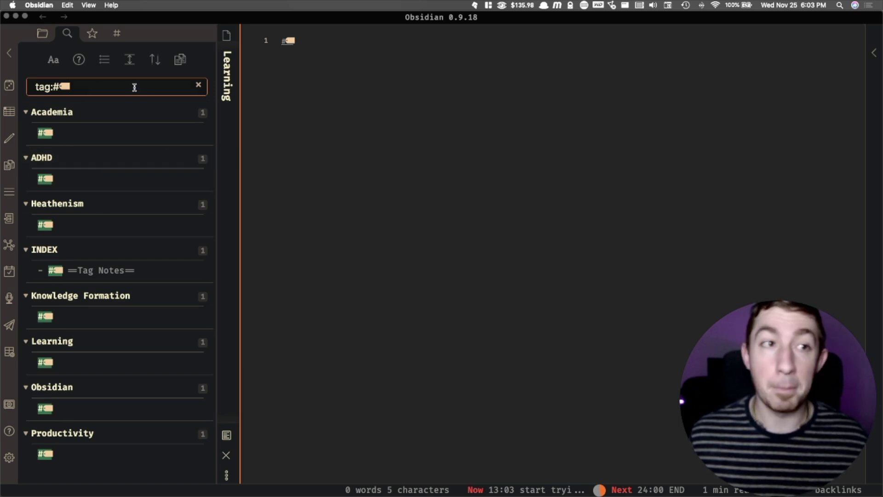
{"action": "left_click", "coordinate": [199, 85]}
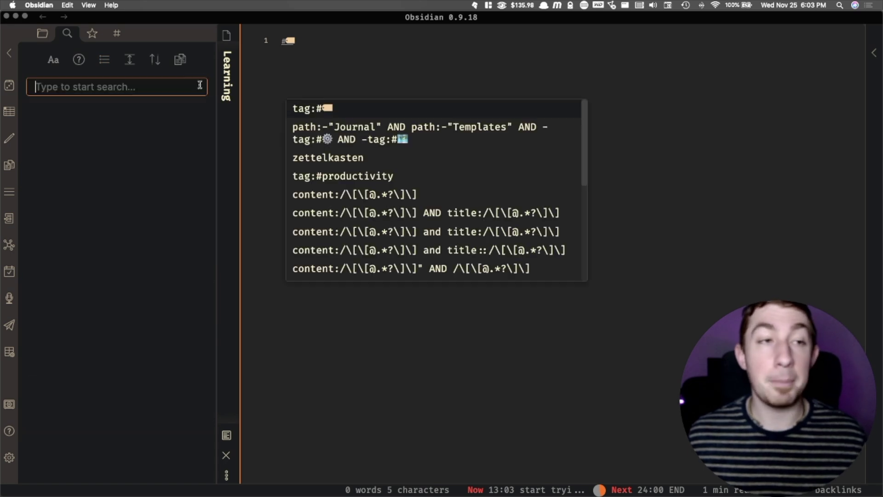
{"action": "left_click", "coordinate": [322, 68]}
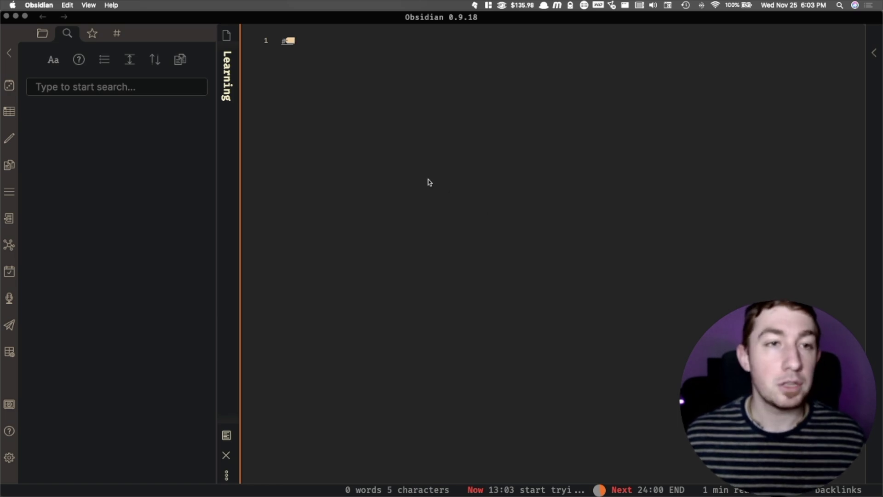
View the vault's file list, and search the notes tagged #🏷️ again from the tag list.
{"action": "left_click", "coordinate": [42, 34]}
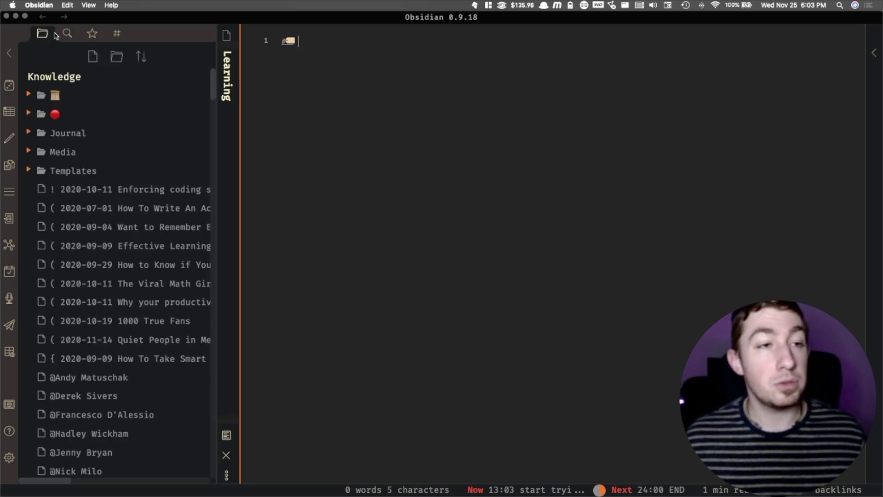
{"action": "left_click", "coordinate": [117, 33]}
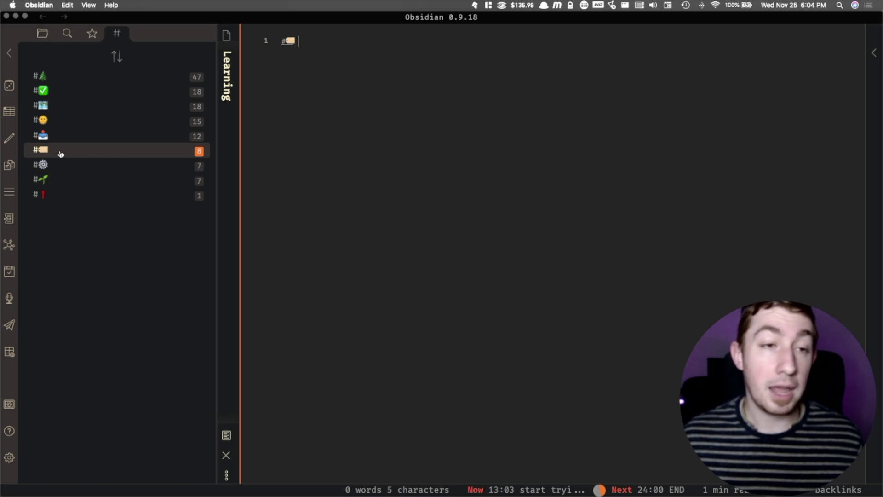
{"action": "left_click", "coordinate": [75, 151]}
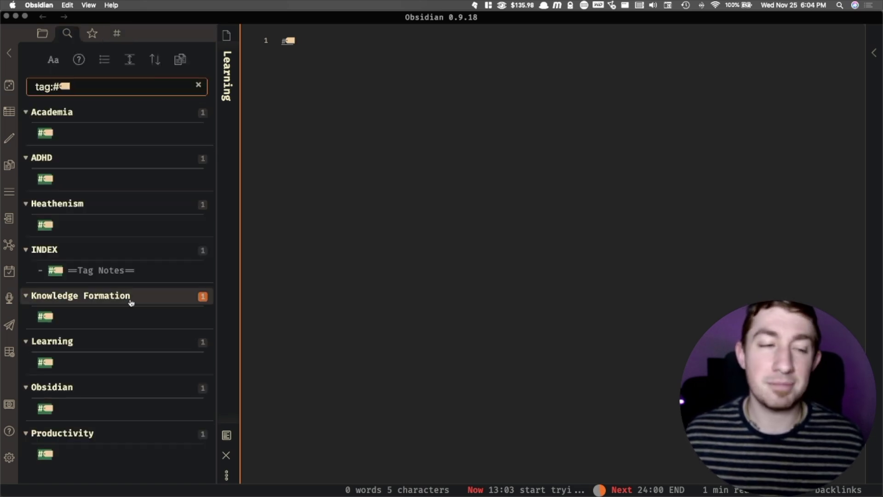
List all notes tagged with the world map emoji #🗺️ and look through them.
{"action": "left_click", "coordinate": [43, 33]}
{"action": "left_click", "coordinate": [115, 35]}
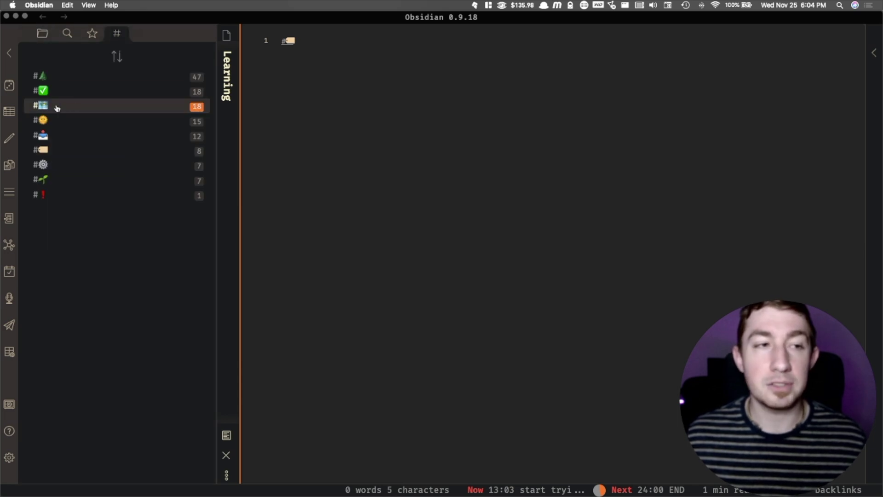
{"action": "left_click", "coordinate": [112, 103]}
{"action": "scroll", "coordinate": [103, 238], "scroll_direction": "down", "scroll_amount": 10}
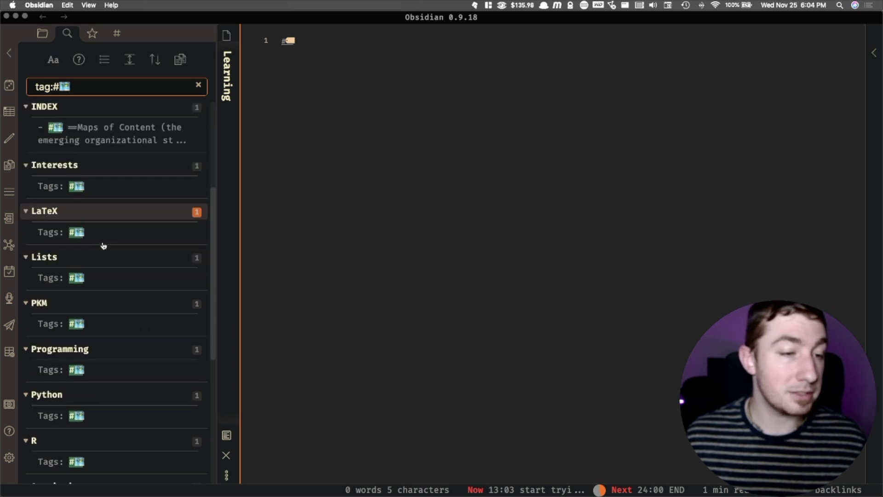
{"action": "scroll", "coordinate": [102, 290], "scroll_direction": "down", "scroll_amount": 5}
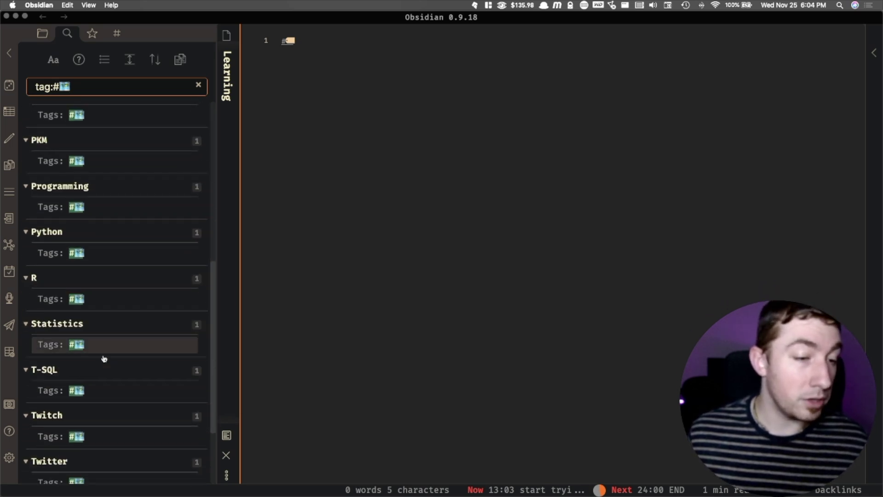
{"action": "scroll", "coordinate": [104, 383], "scroll_direction": "up", "scroll_amount": 15}
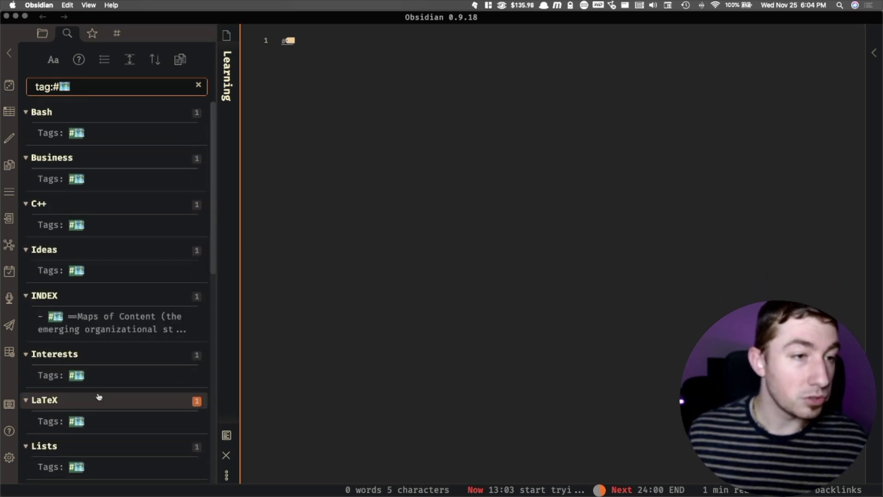
Open the Business note in preview mode, and read through the C++ note from start to end.
{"action": "left_click", "coordinate": [119, 169]}
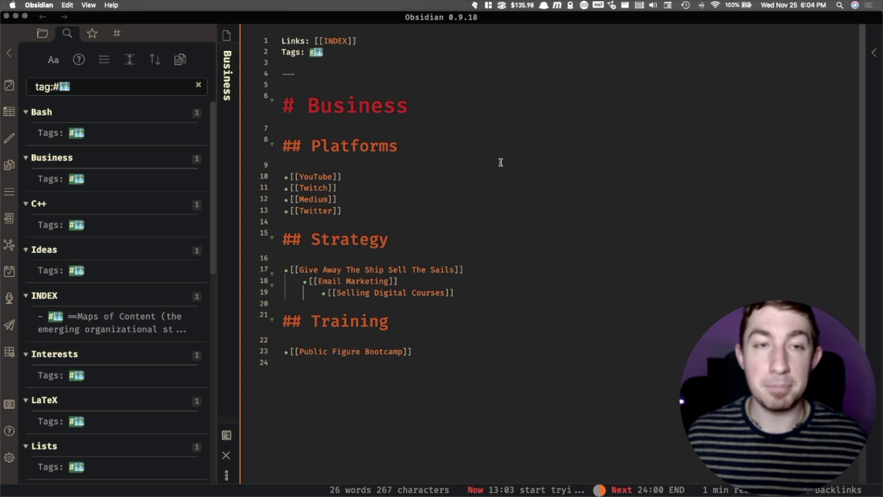
{"action": "key", "text": "super+e"}
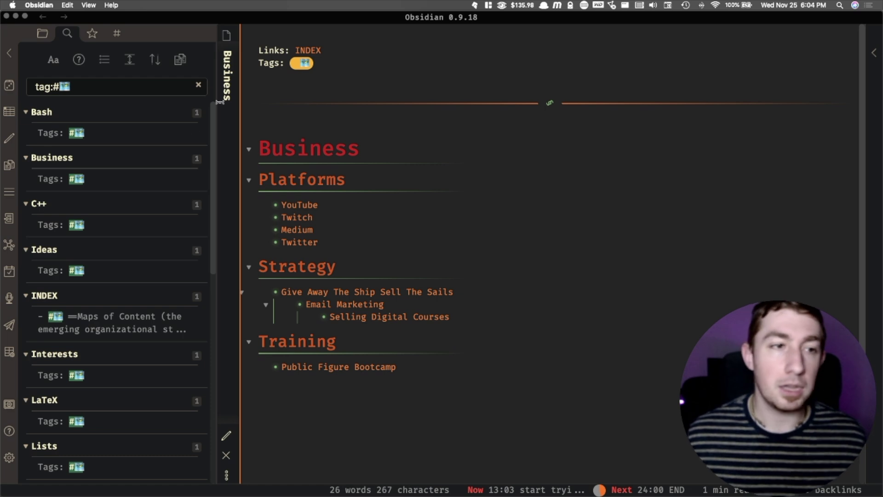
{"action": "left_click", "coordinate": [64, 225]}
{"action": "scroll", "coordinate": [529, 154], "scroll_direction": "down", "scroll_amount": 15}
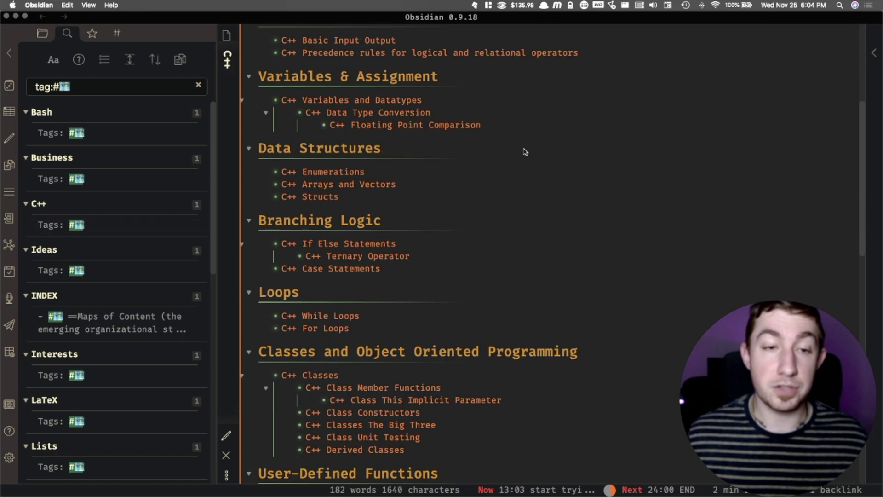
{"action": "scroll", "coordinate": [523, 152], "scroll_direction": "down", "scroll_amount": 5}
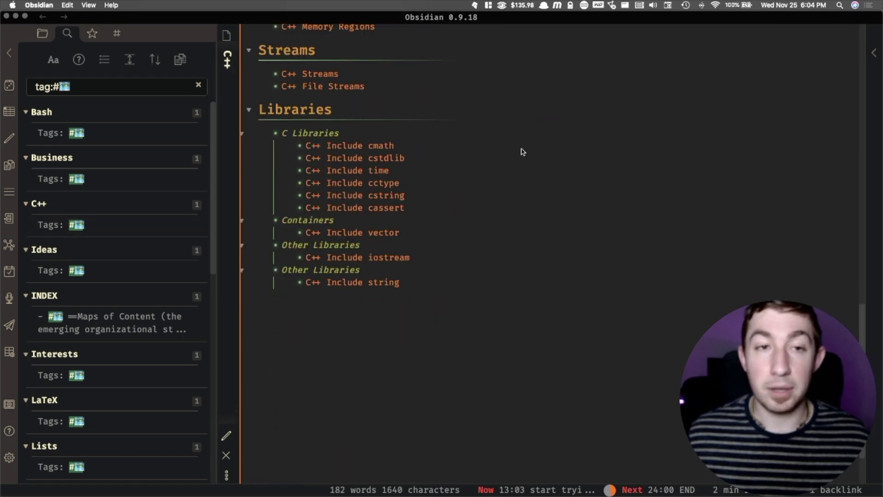
{"action": "scroll", "coordinate": [497, 170], "scroll_direction": "up", "scroll_amount": 20}
{"action": "scroll", "coordinate": [488, 222], "scroll_direction": "up", "scroll_amount": 2}
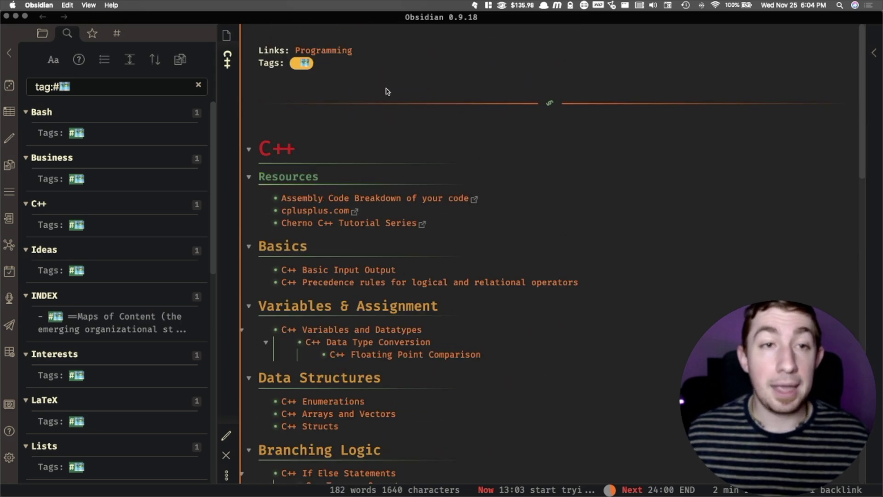
Follow the parent links from C++ through Programming and Interests to INDEX, and reopen the C++ note.
{"action": "left_click", "coordinate": [342, 54]}
{"action": "left_click", "coordinate": [327, 55]}
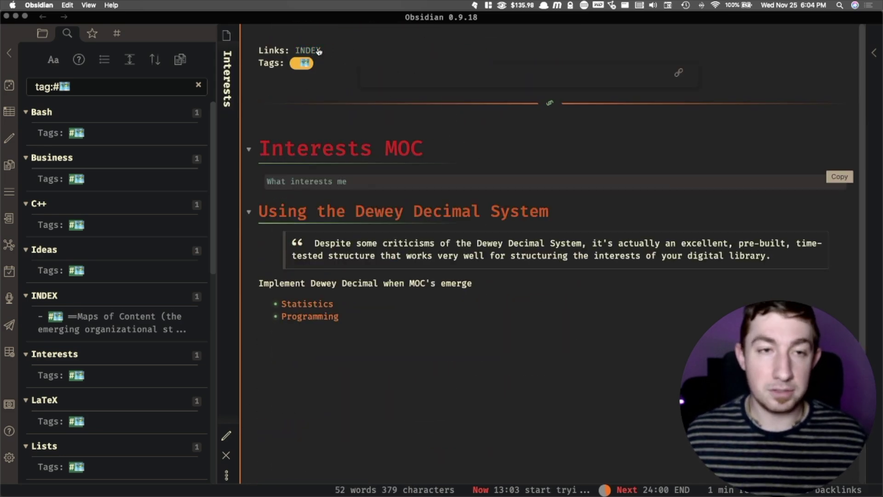
{"action": "left_click", "coordinate": [319, 51]}
{"action": "left_click", "coordinate": [87, 226]}
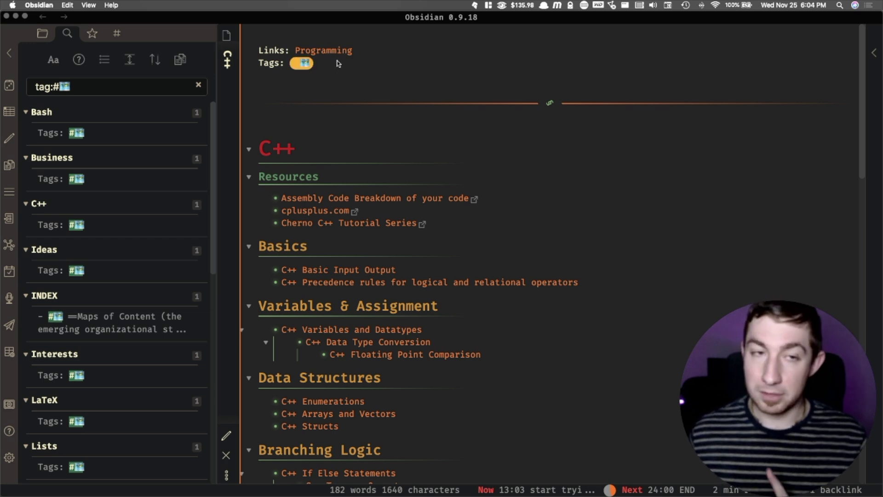
Trace the chain of parent links up from the C++ note once more, ending on the INDEX note.
{"action": "mouse_move", "coordinate": [319, 52]}
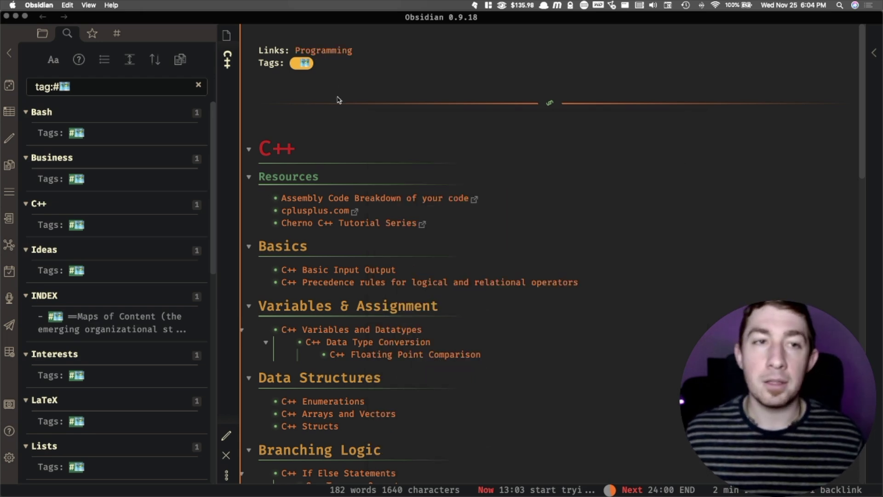
{"action": "left_click", "coordinate": [327, 52]}
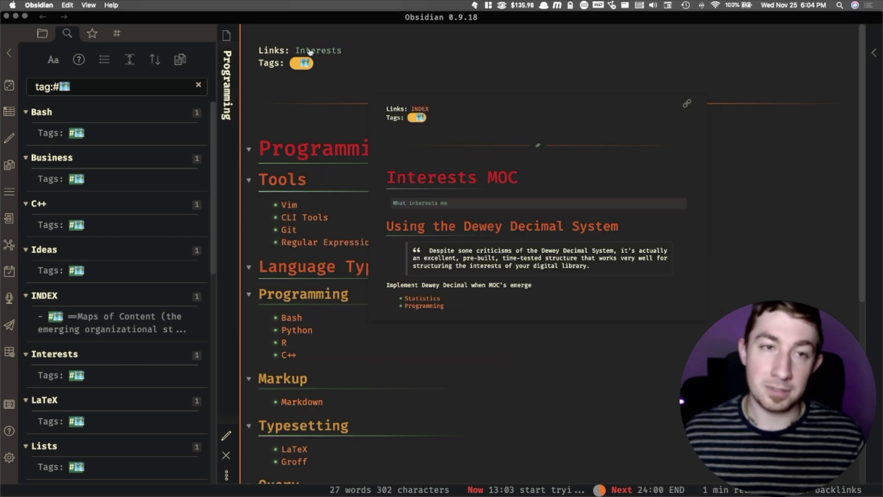
{"action": "left_click", "coordinate": [327, 53]}
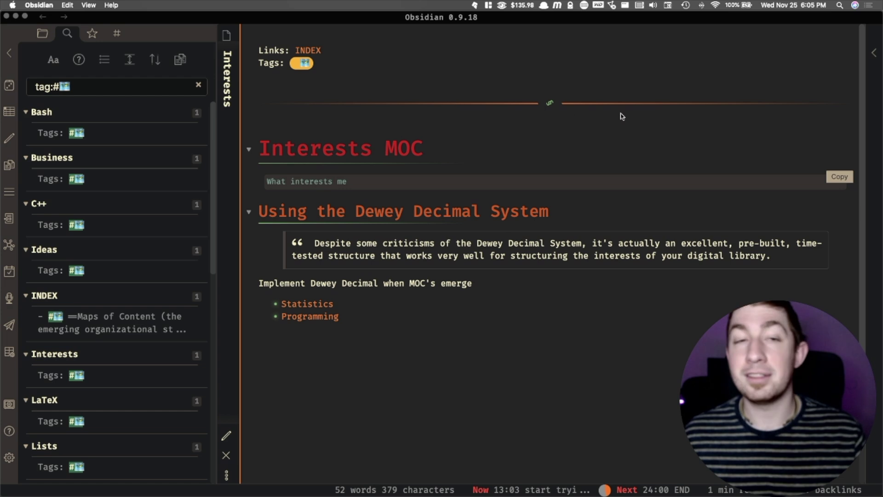
{"action": "left_click", "coordinate": [315, 51]}
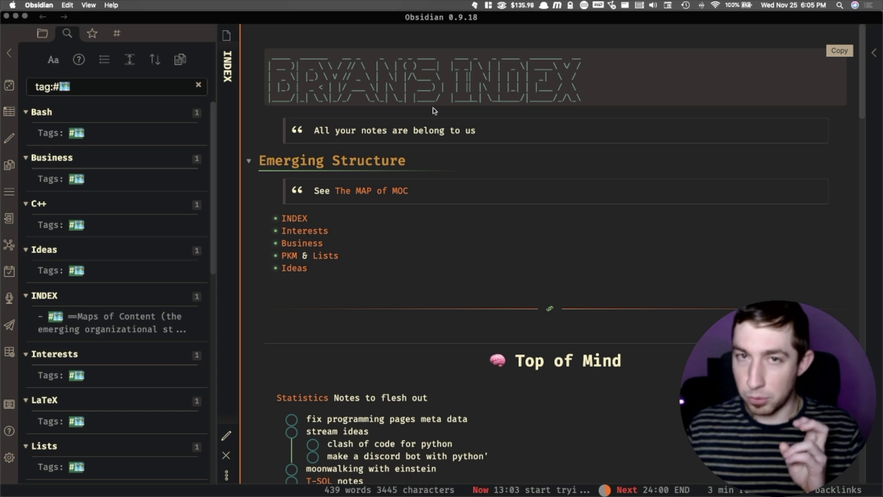
Load the saved Graph workspace and expand the graph's filter settings.
{"action": "key", "text": "super+shift+w"}
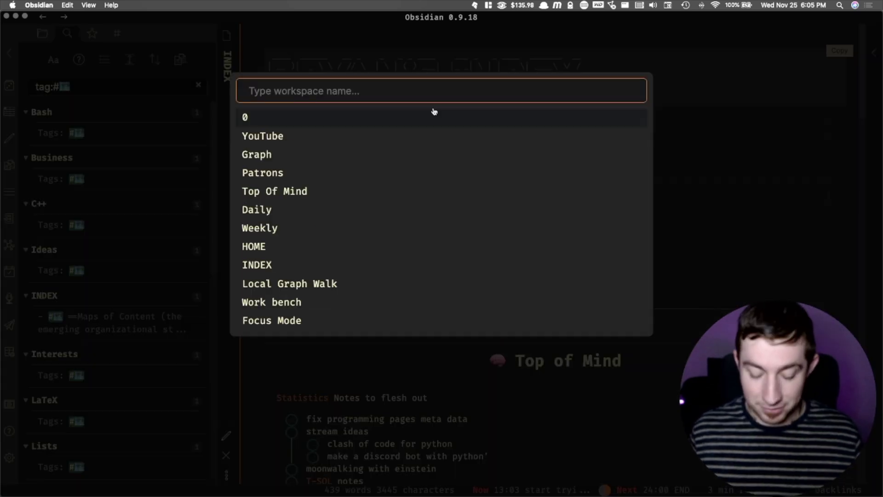
{"action": "type", "text": "gra"}
{"action": "key", "text": "Return"}
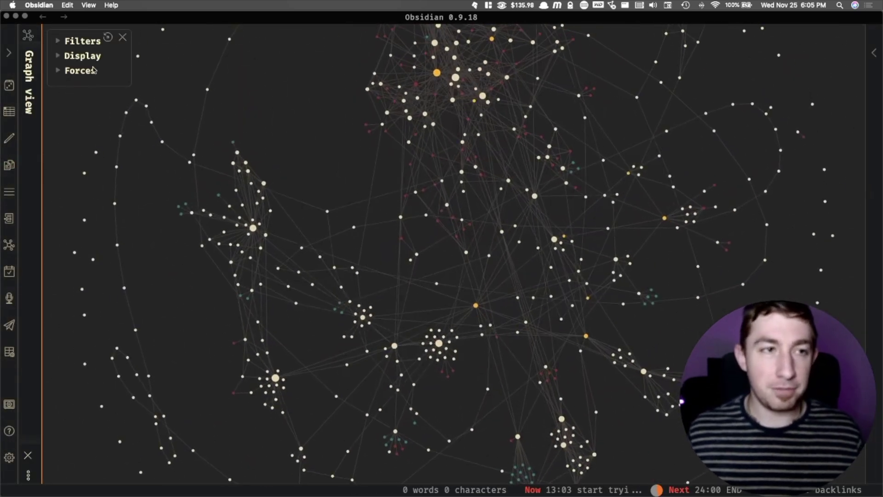
{"action": "left_click", "coordinate": [92, 43]}
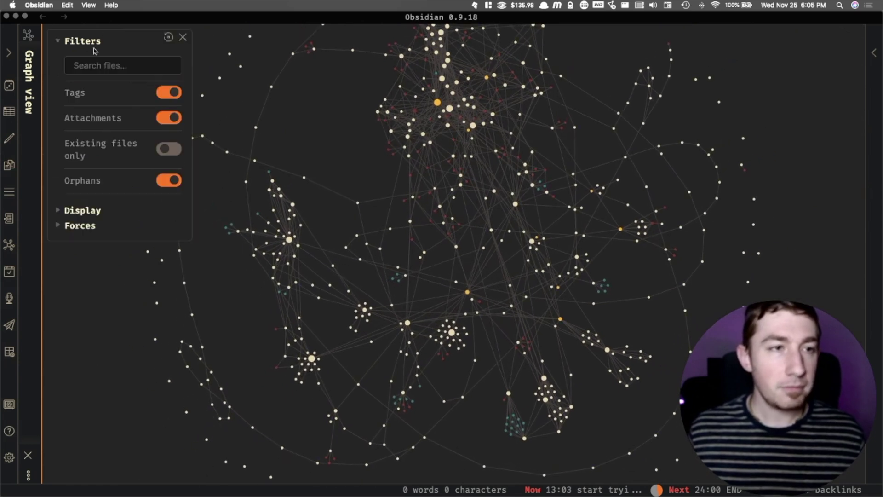
Hide the attachments in the vault graph and show them again.
{"action": "left_click", "coordinate": [167, 119]}
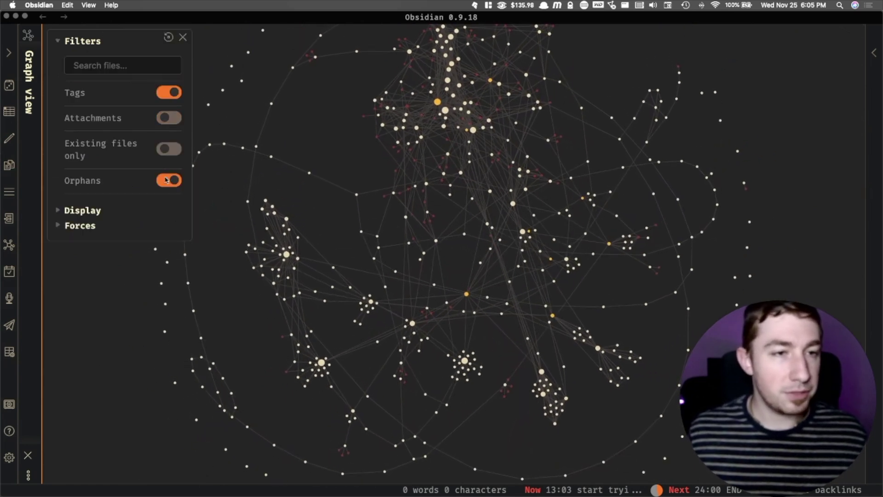
{"action": "left_click", "coordinate": [168, 118]}
Filter the vault graph to files carrying the world map emoji tag, using the search tag:#🗺️.
{"action": "left_click", "coordinate": [103, 64]}
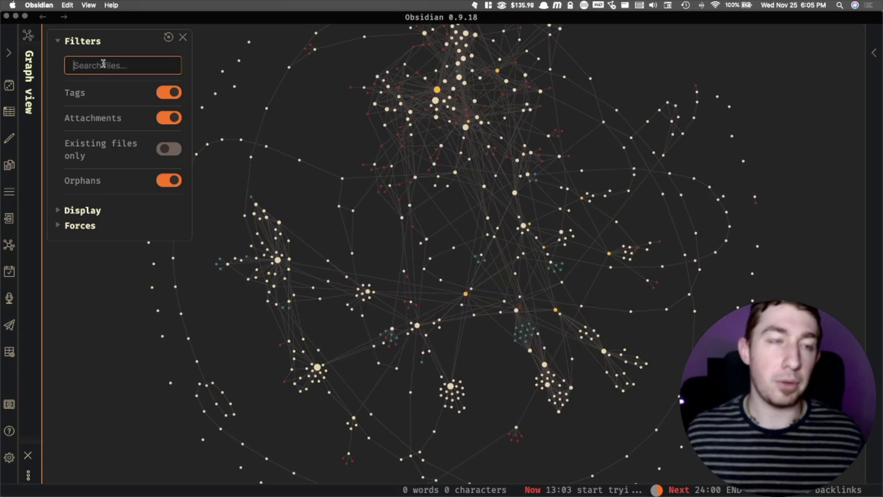
{"action": "type", "text": "tag:#"}
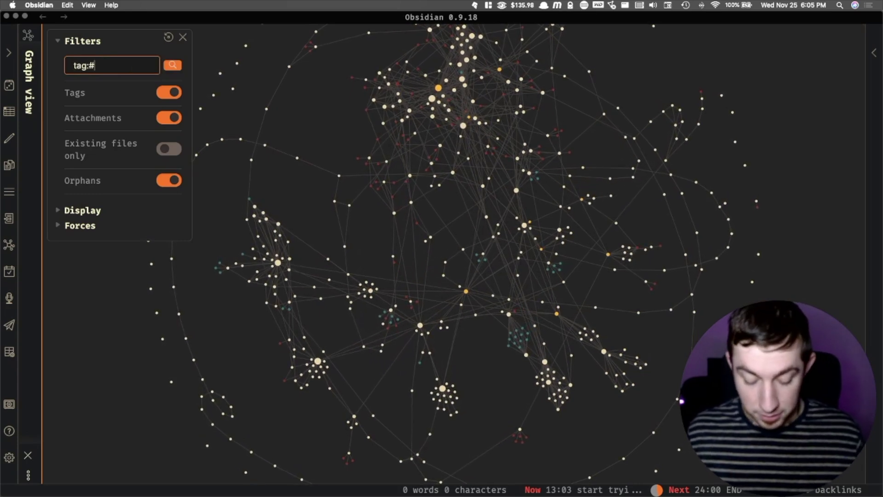
{"action": "key", "text": "super+space"}
{"action": "type", "text": "e map"}
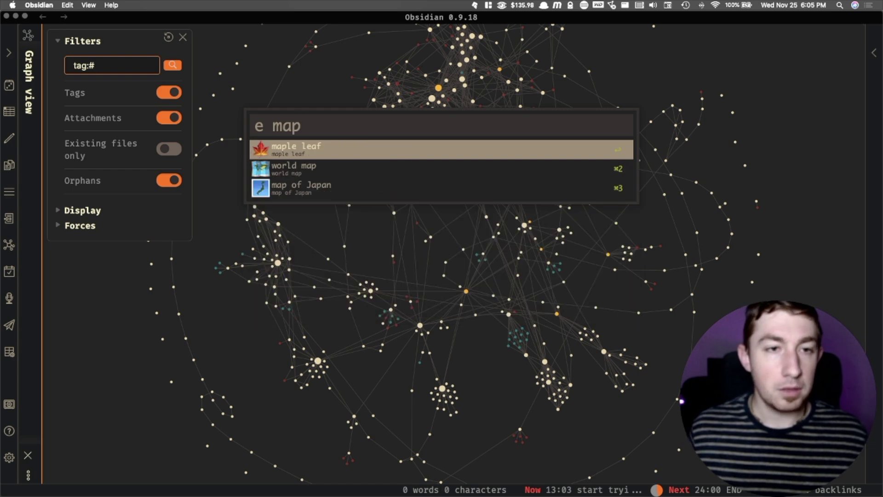
{"action": "key", "text": "Down"}
{"action": "key", "text": "Return"}
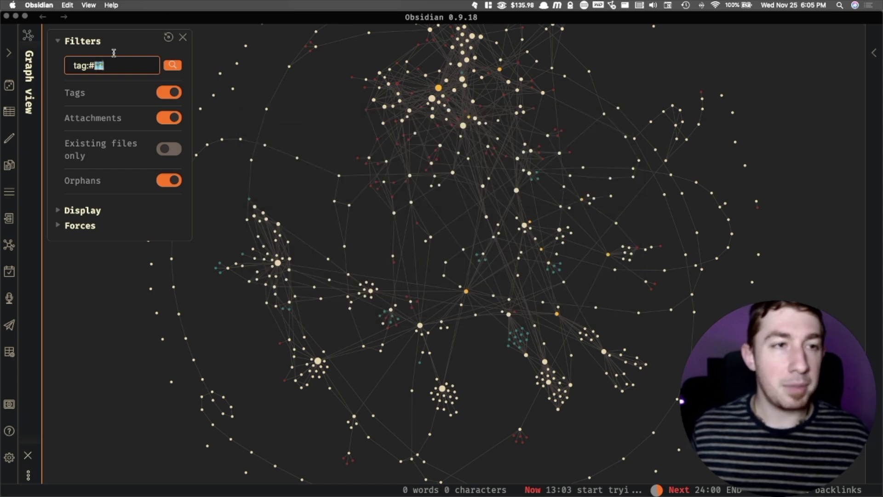
{"action": "left_click", "coordinate": [173, 67]}
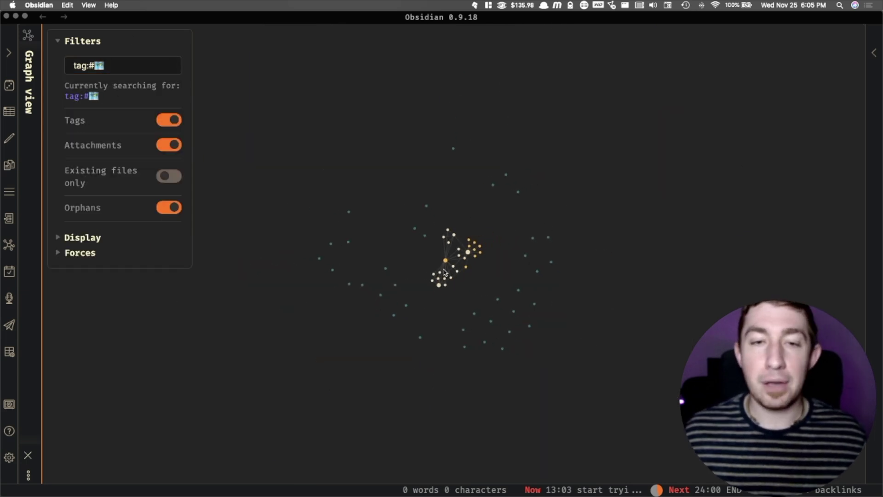
Hide attachments and tags in the filtered graph and examine the note hierarchy from Business through INDEX and Interests to Programming.
{"action": "left_click", "coordinate": [172, 144]}
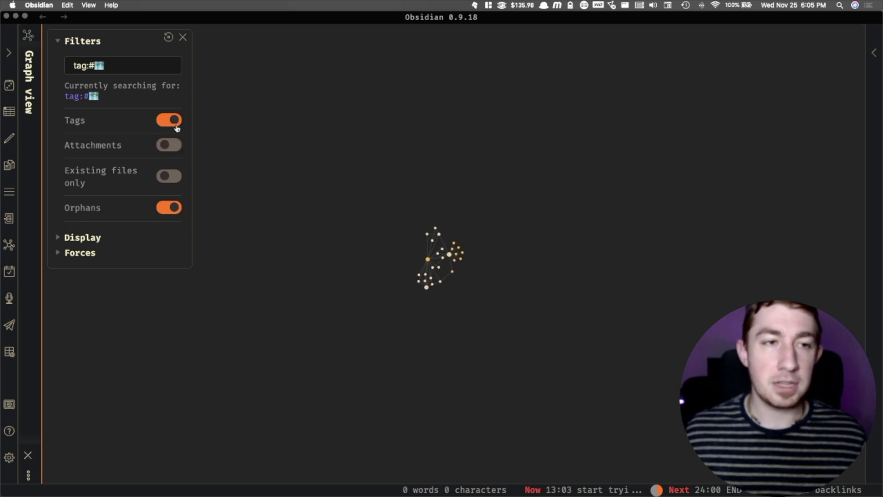
{"action": "left_click", "coordinate": [176, 123]}
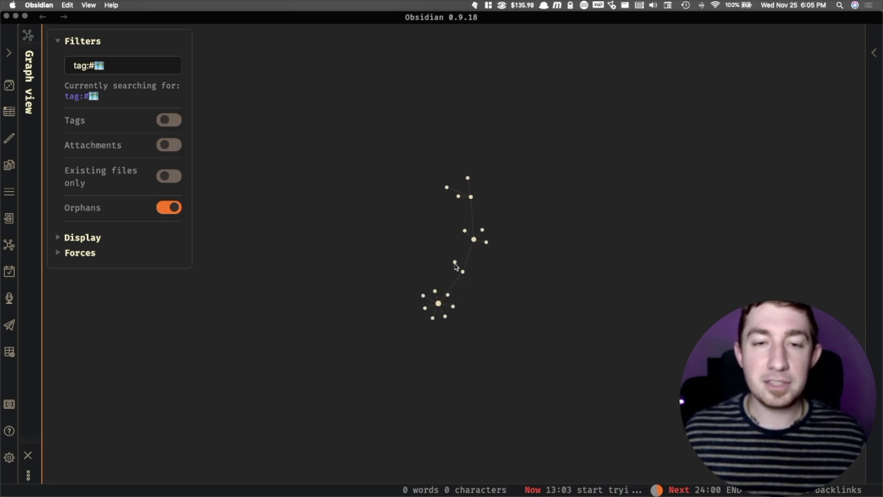
{"action": "scroll", "coordinate": [463, 270], "scroll_direction": "up", "scroll_amount": 5}
{"action": "scroll", "coordinate": [464, 271], "scroll_direction": "down", "scroll_amount": 5}
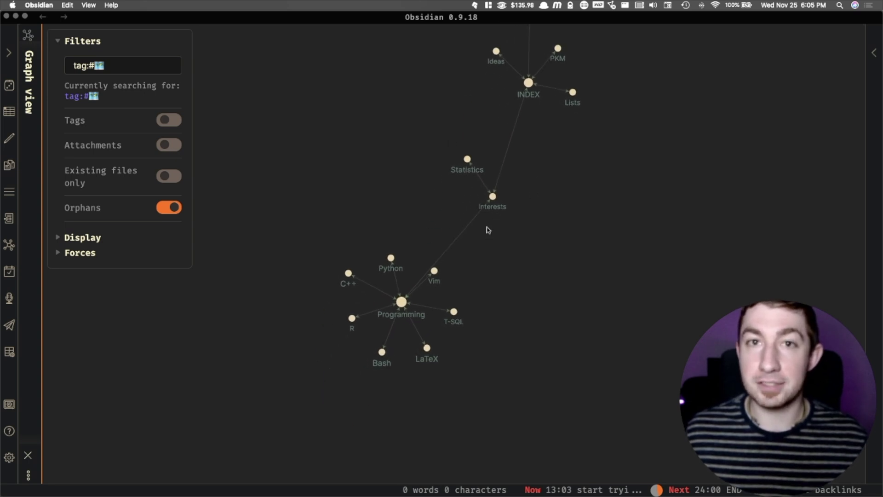
{"action": "left_click_drag", "start_coordinate": [536, 150], "coordinate": [493, 294]}
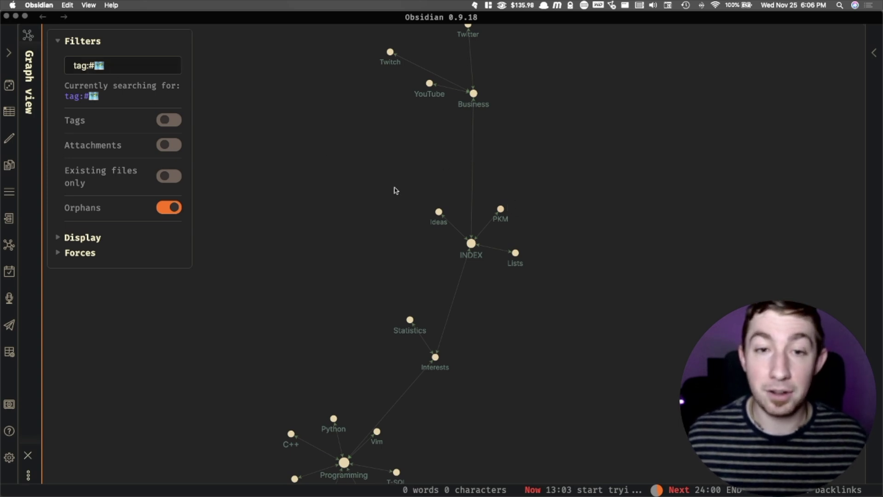
{"action": "scroll", "coordinate": [521, 251], "scroll_direction": "down", "scroll_amount": 5}
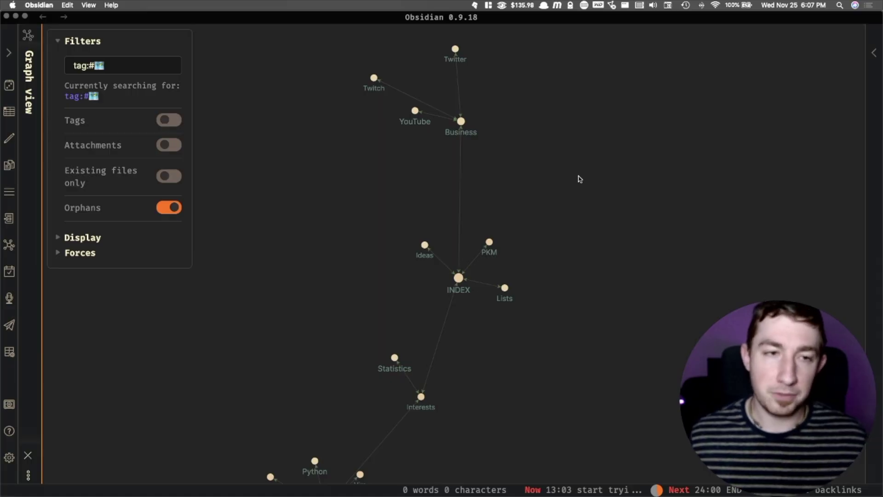
{"action": "left_click_drag", "start_coordinate": [554, 296], "coordinate": [551, 240]}
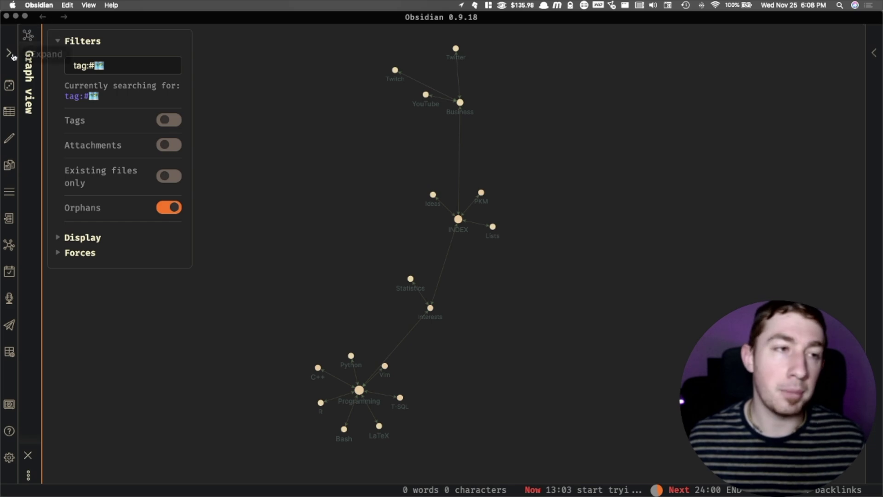
Reveal the vault's file list, look through its folders and notes, and display the list of emoji tags.
{"action": "left_click", "coordinate": [8, 54]}
{"action": "scroll", "coordinate": [106, 184], "scroll_direction": "down", "scroll_amount": 5}
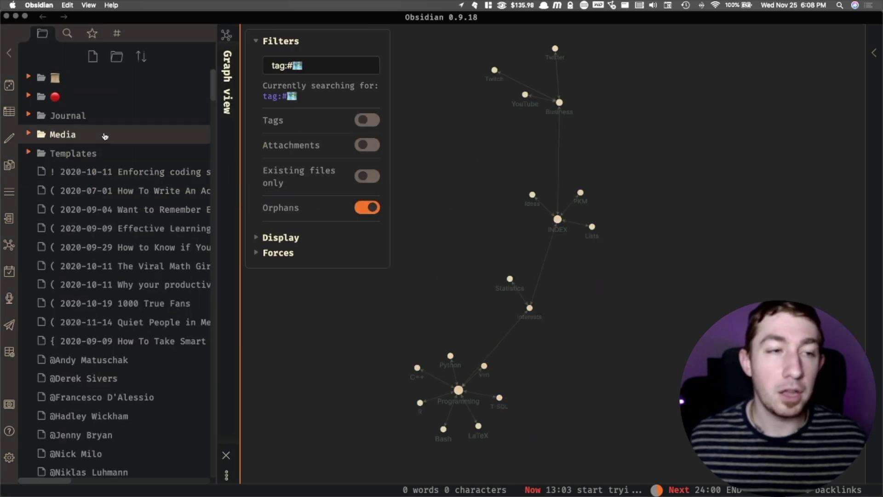
{"action": "scroll", "coordinate": [115, 216], "scroll_direction": "up", "scroll_amount": 5}
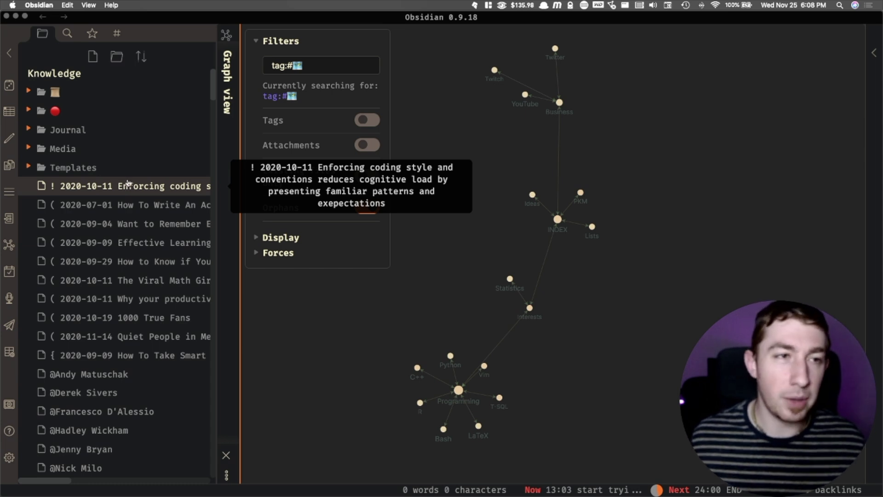
{"action": "left_click", "coordinate": [117, 33]}
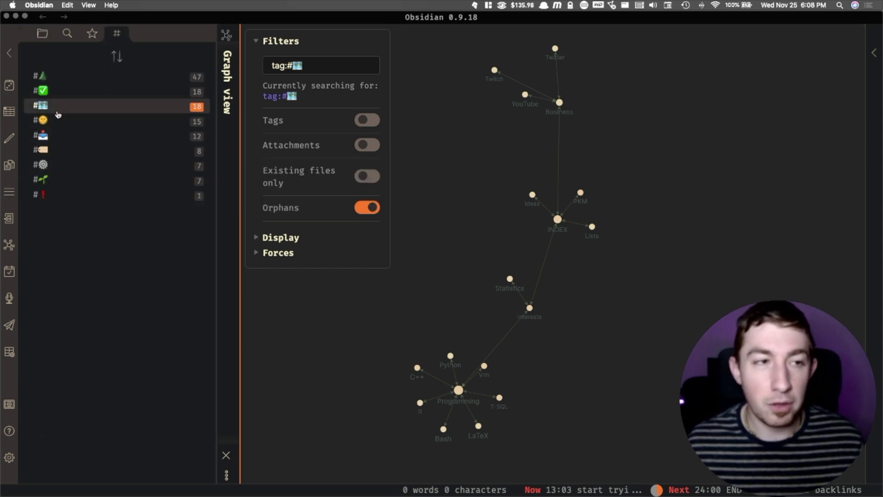